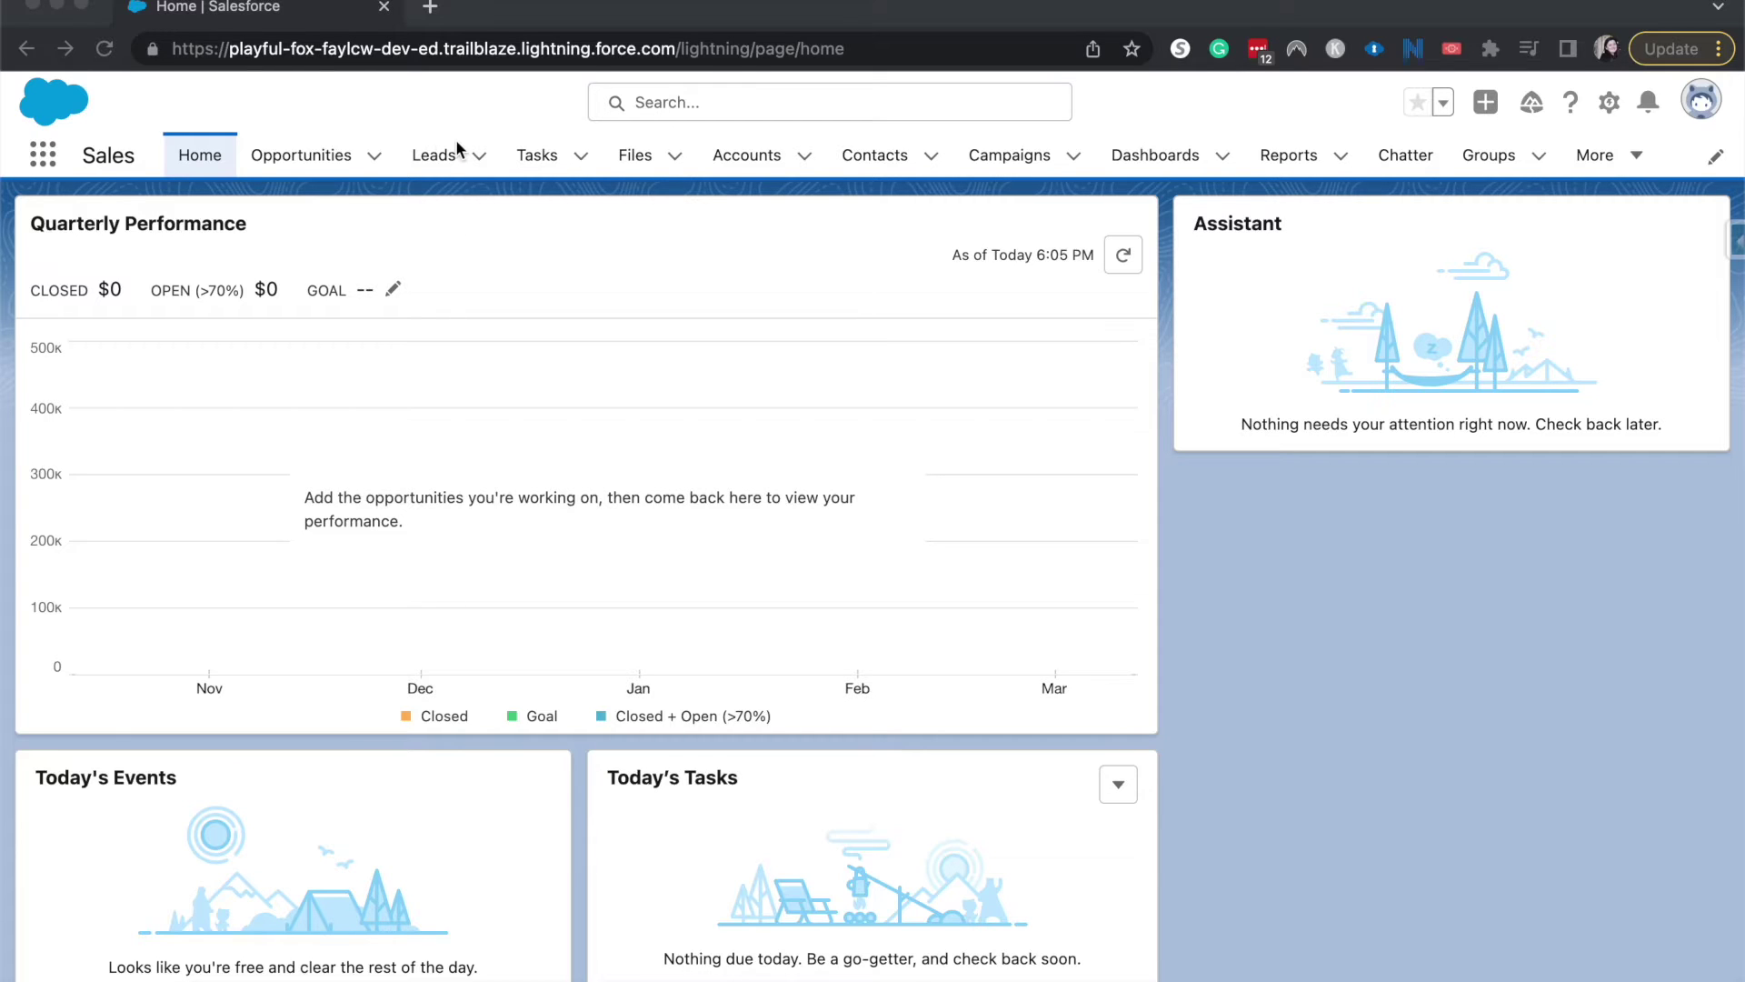
Step: Open the Leads list by searching 'leads' in the App Launcher
click(49, 171)
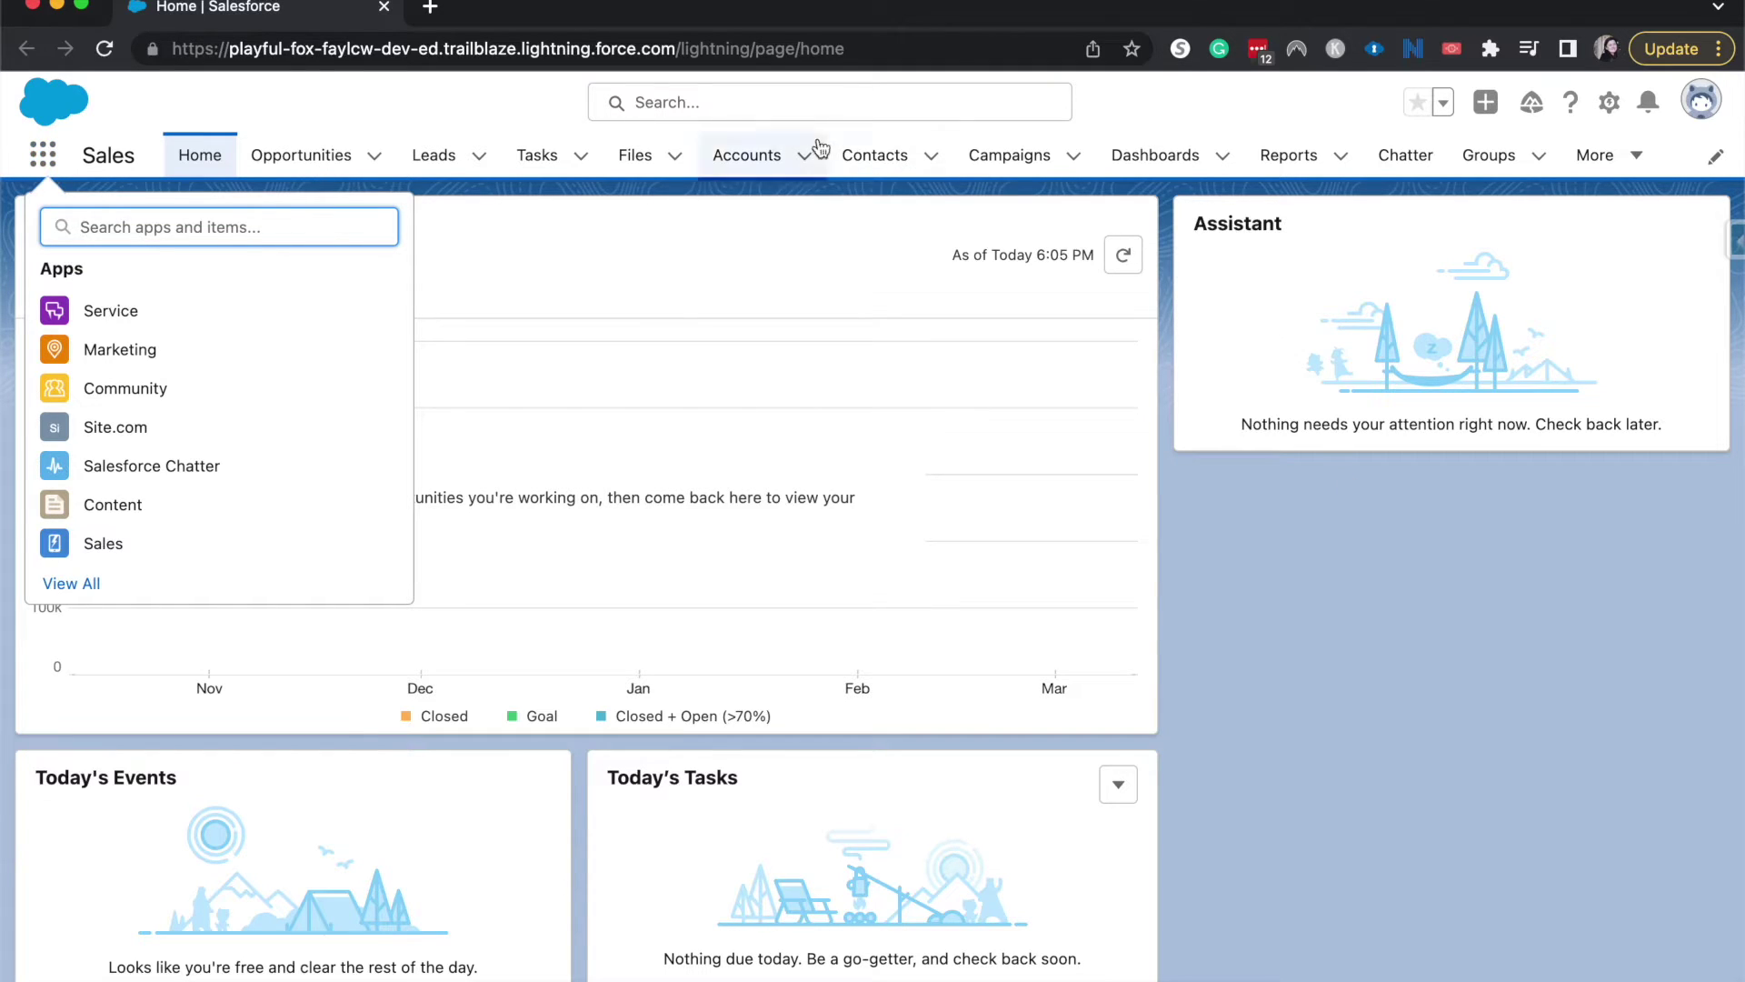
text(leads)
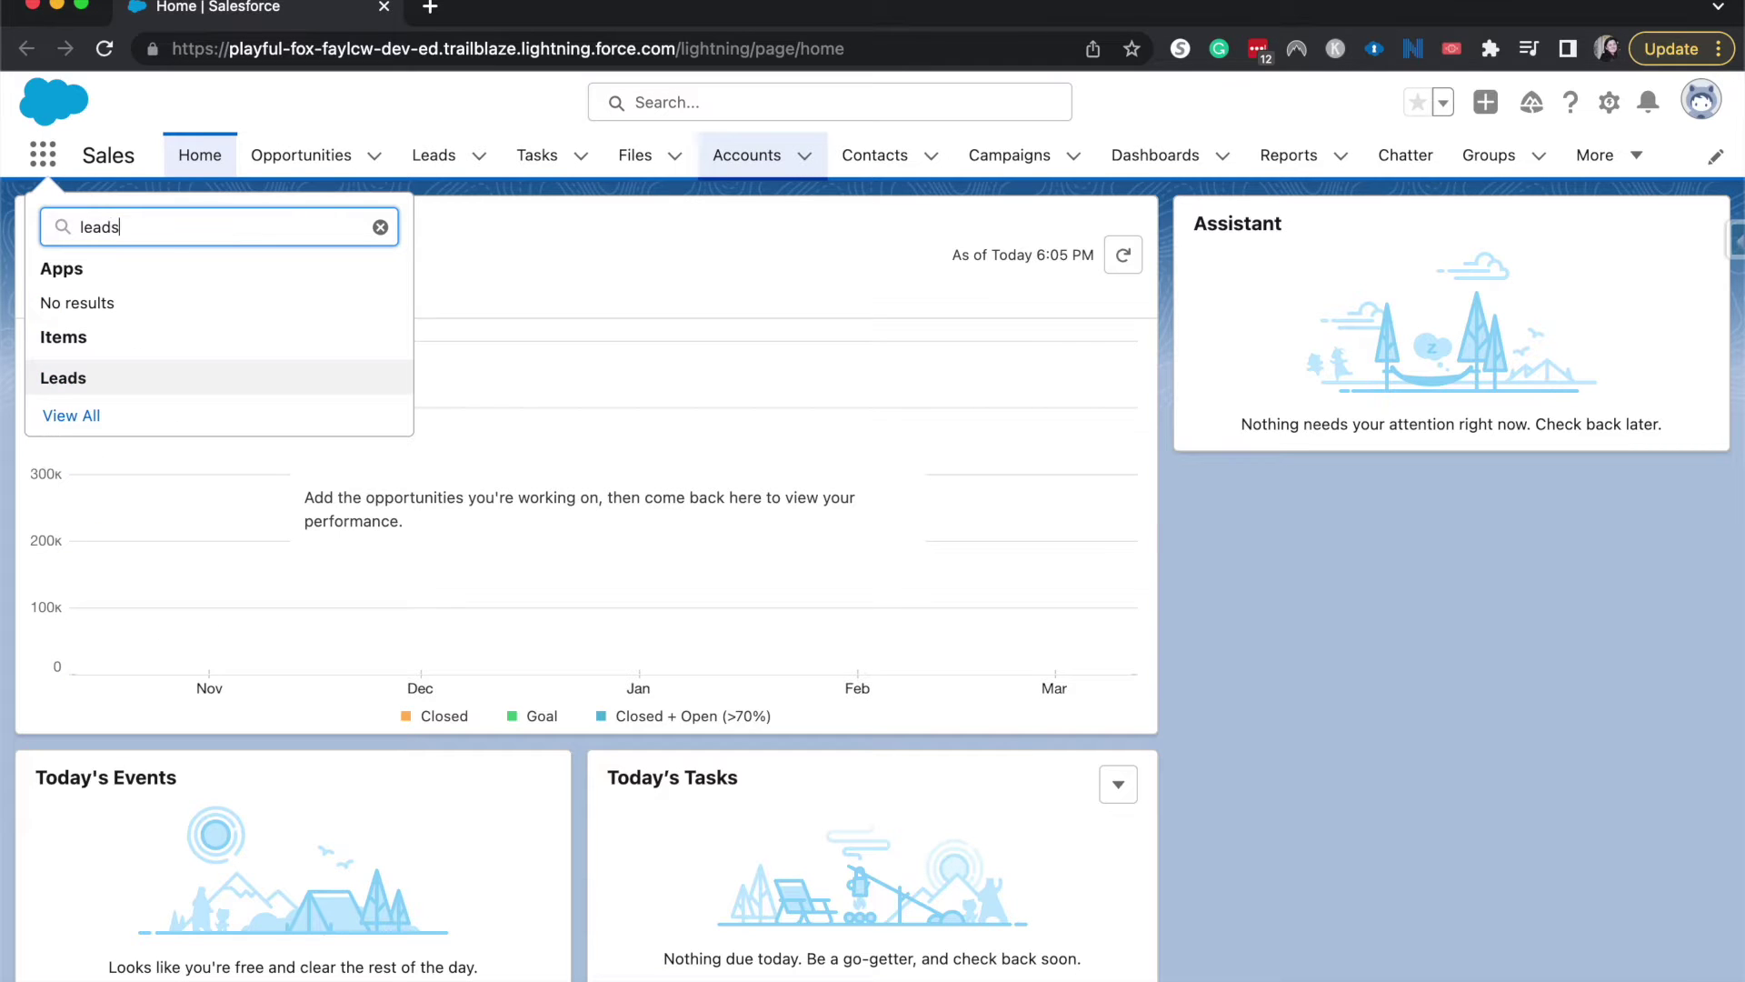
click(268, 385)
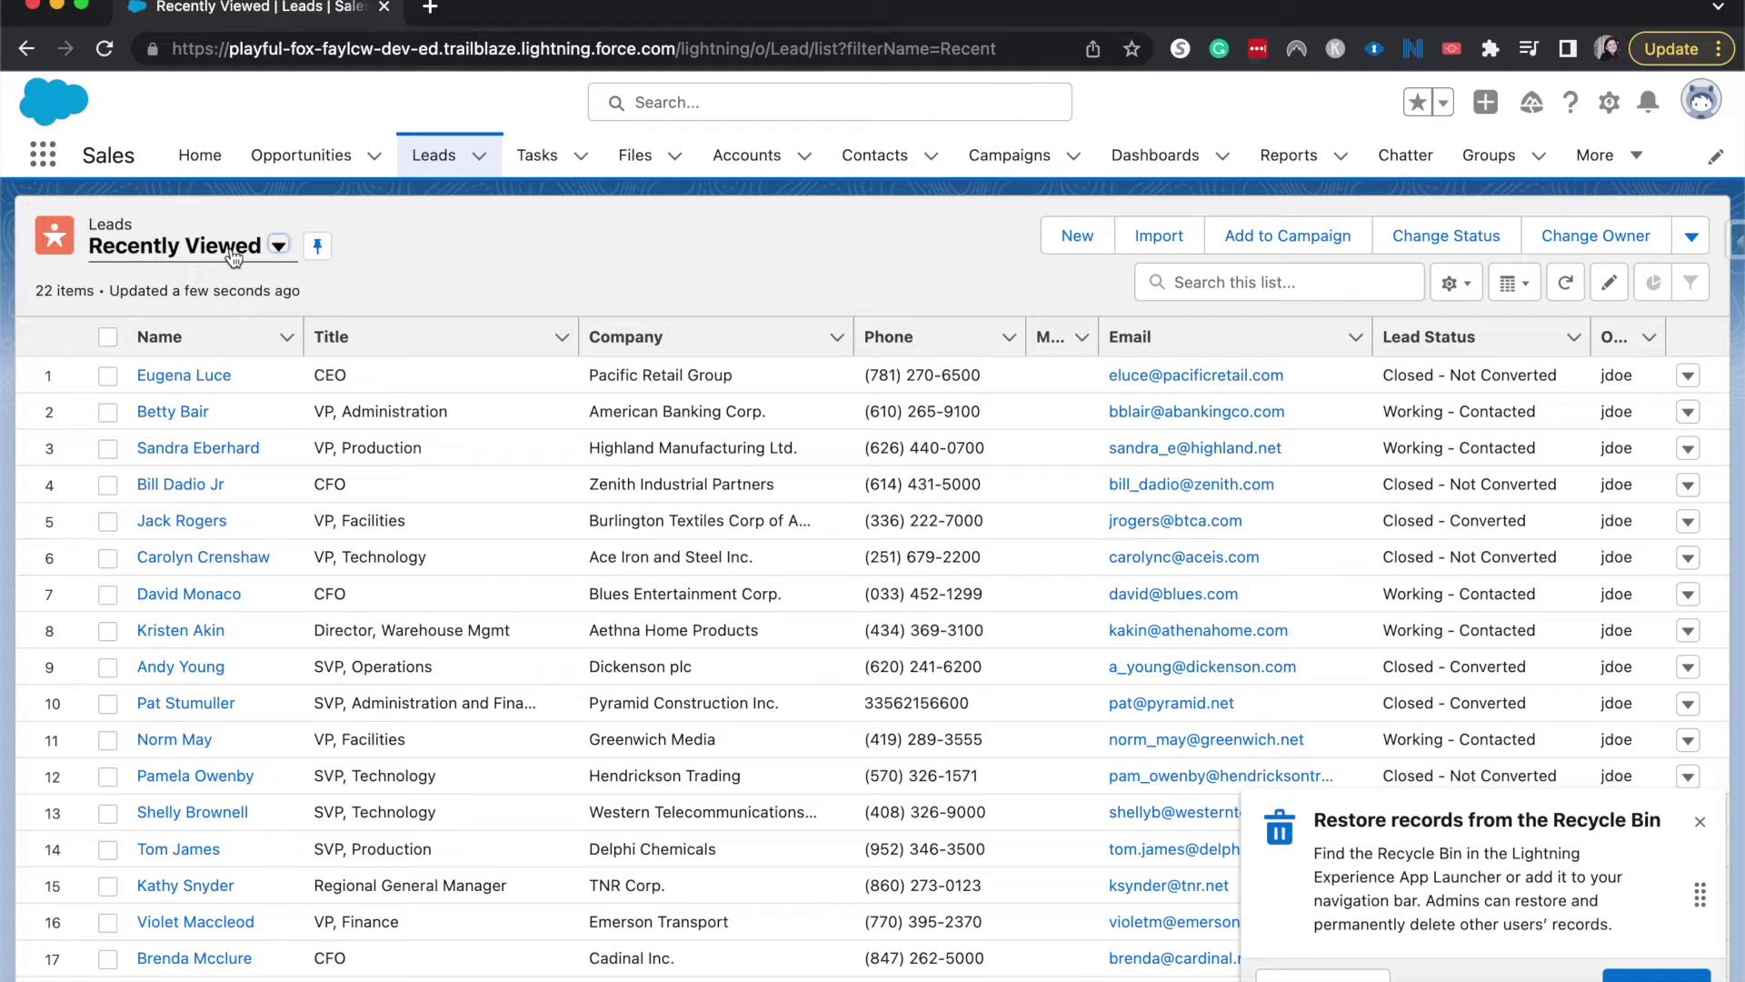
Step: Switch the Leads list from Recently Viewed to the All Open Leads view showing 18 leads
scroll(545, 453, down, 2)
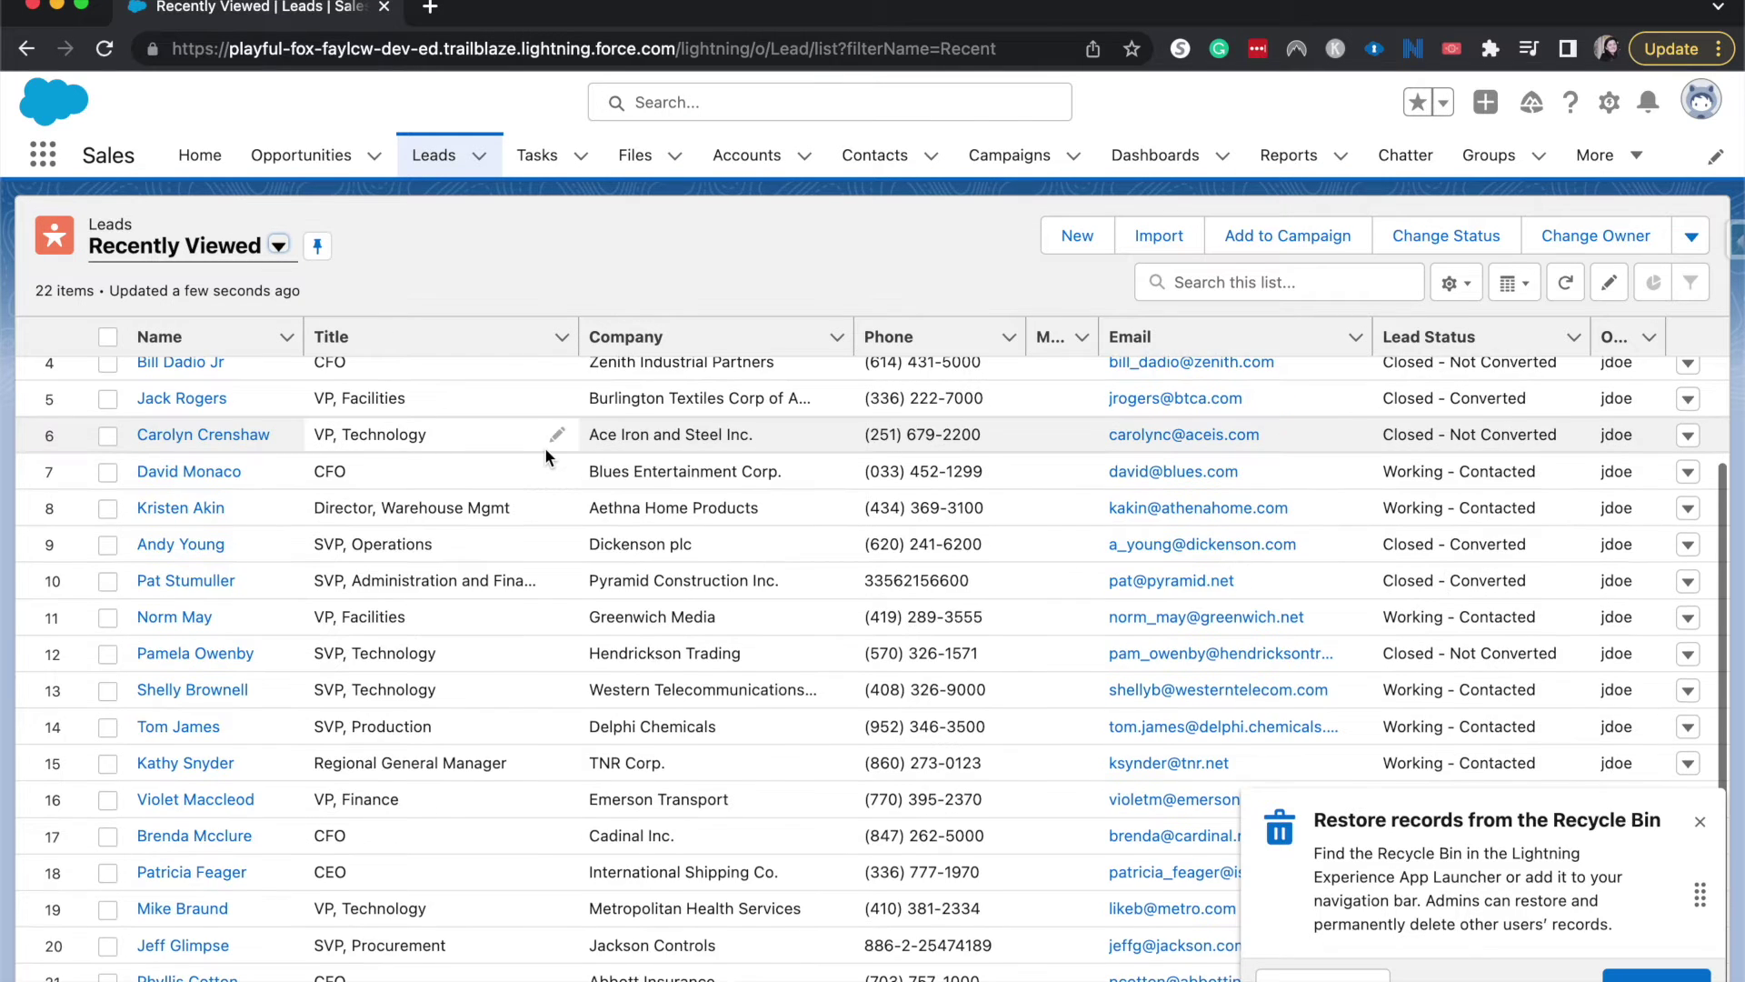
scroll(545, 455, up, 2)
scroll(547, 448, down, 2)
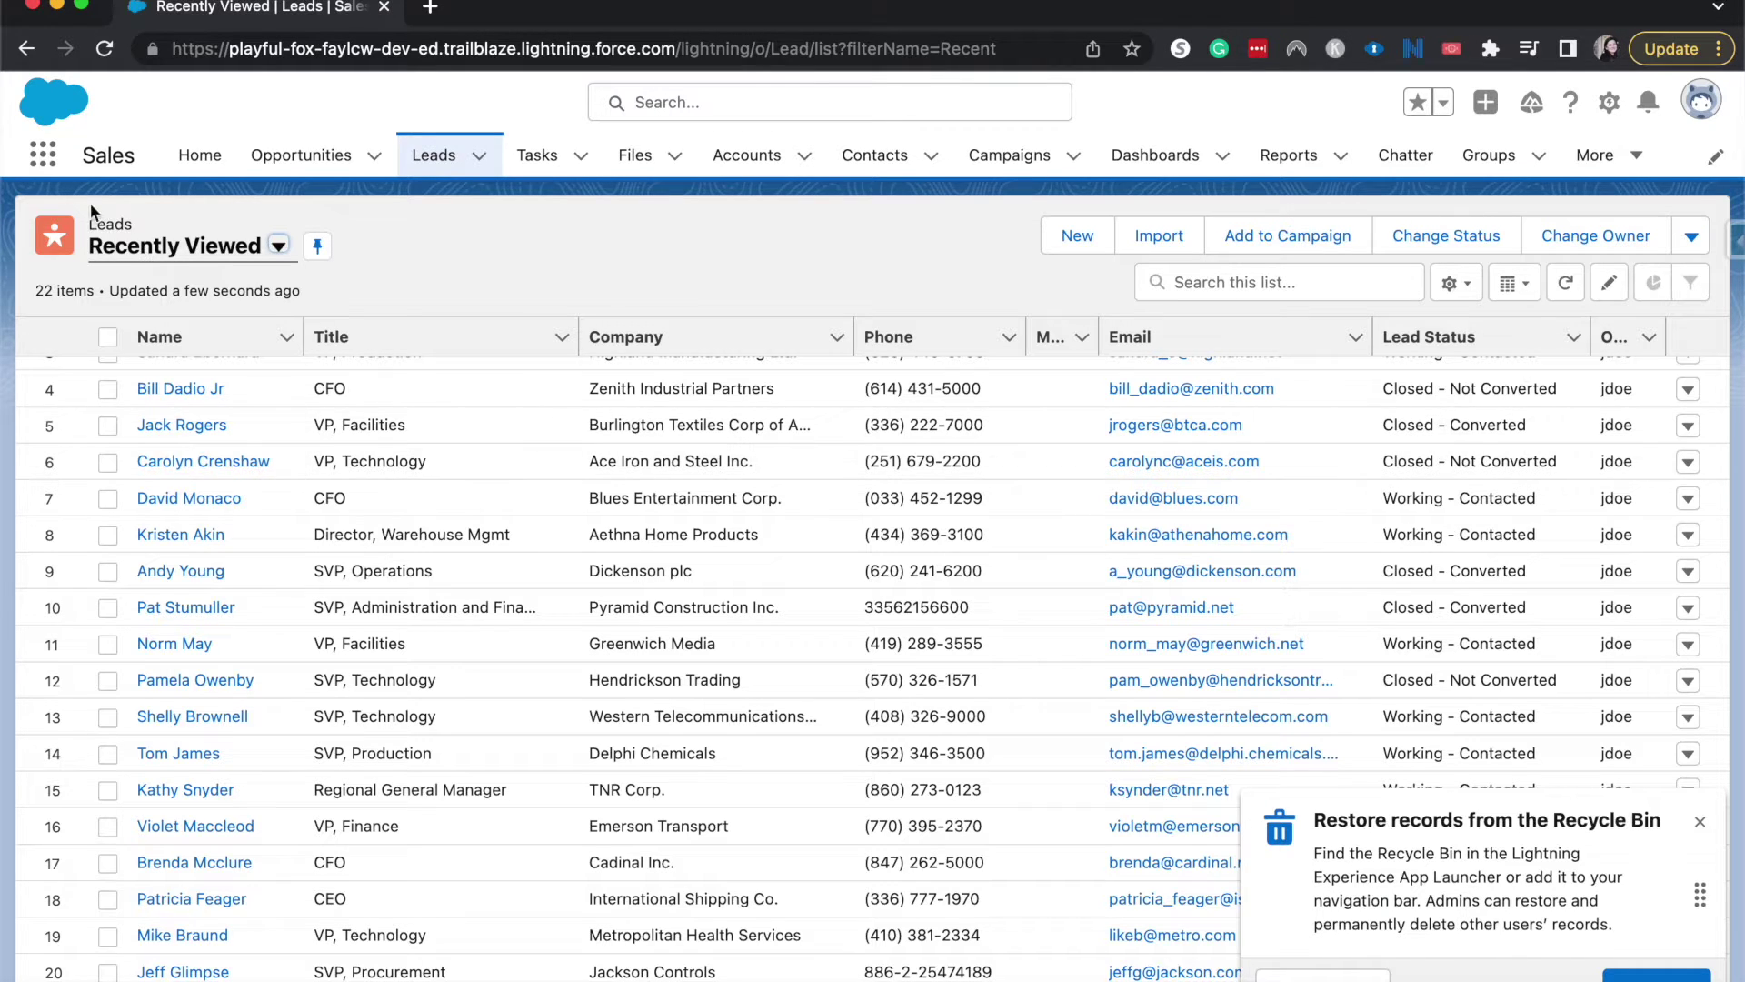
click(176, 247)
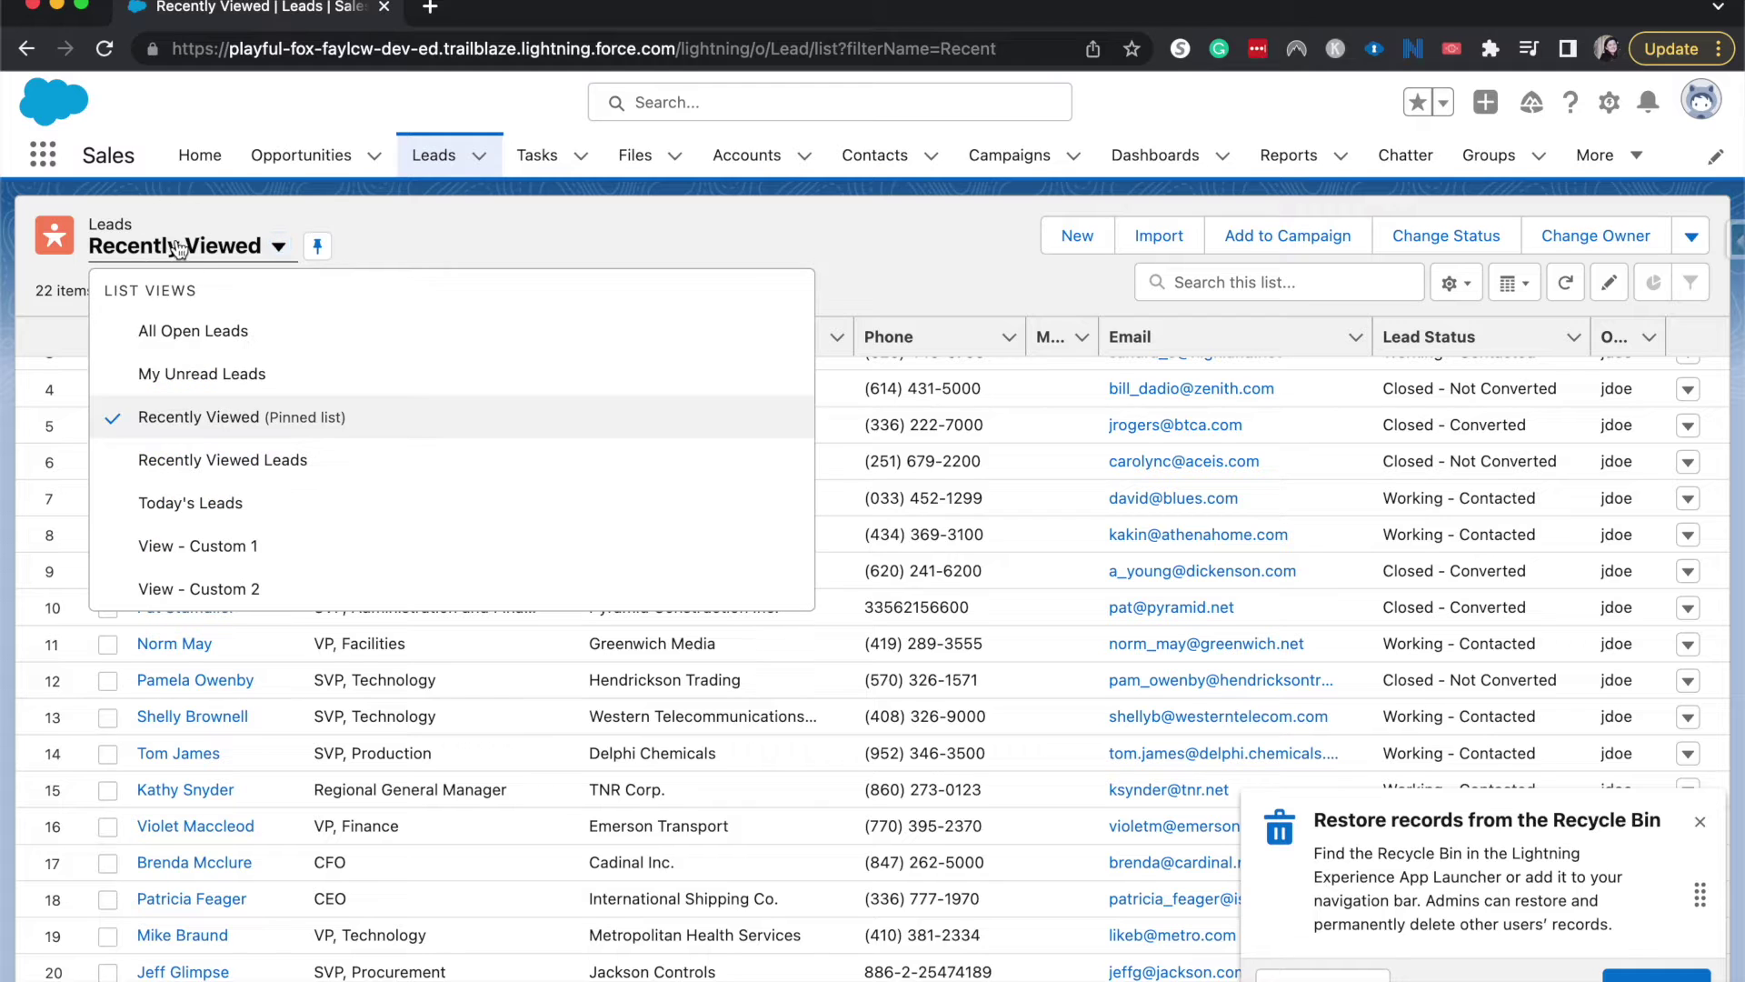
click(274, 348)
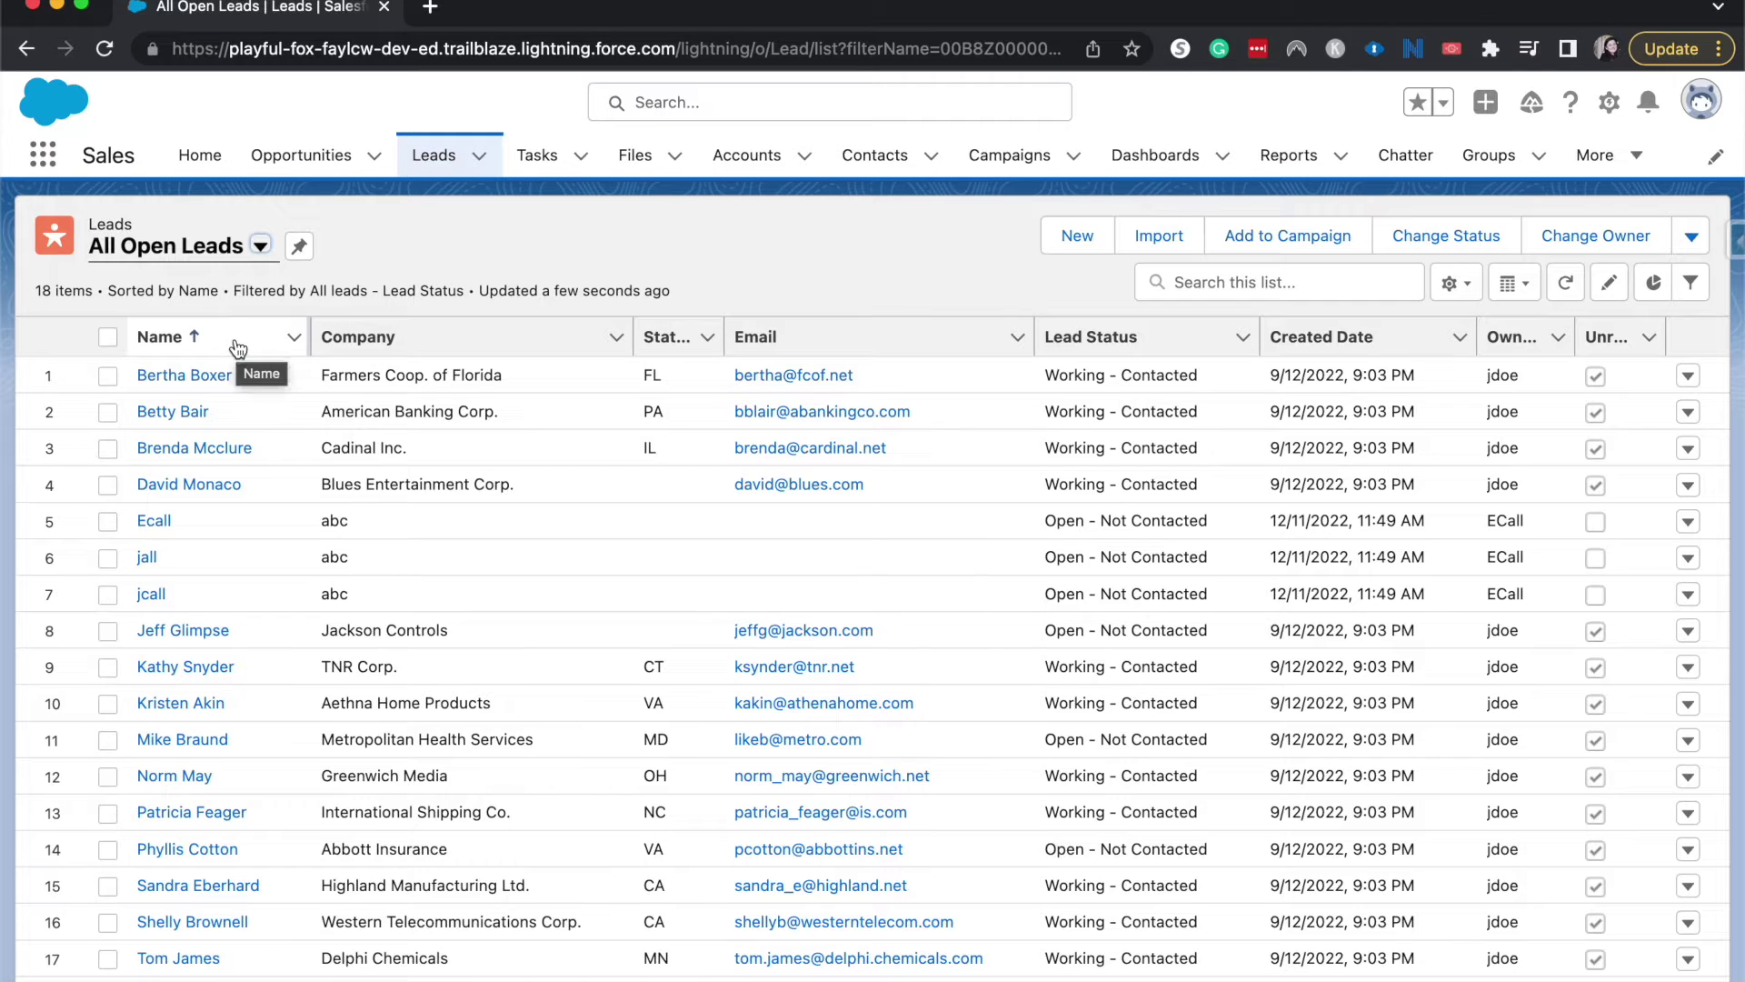
Step: Open the jcall lead and view its details: company abc, lead source Purchased List
click(153, 596)
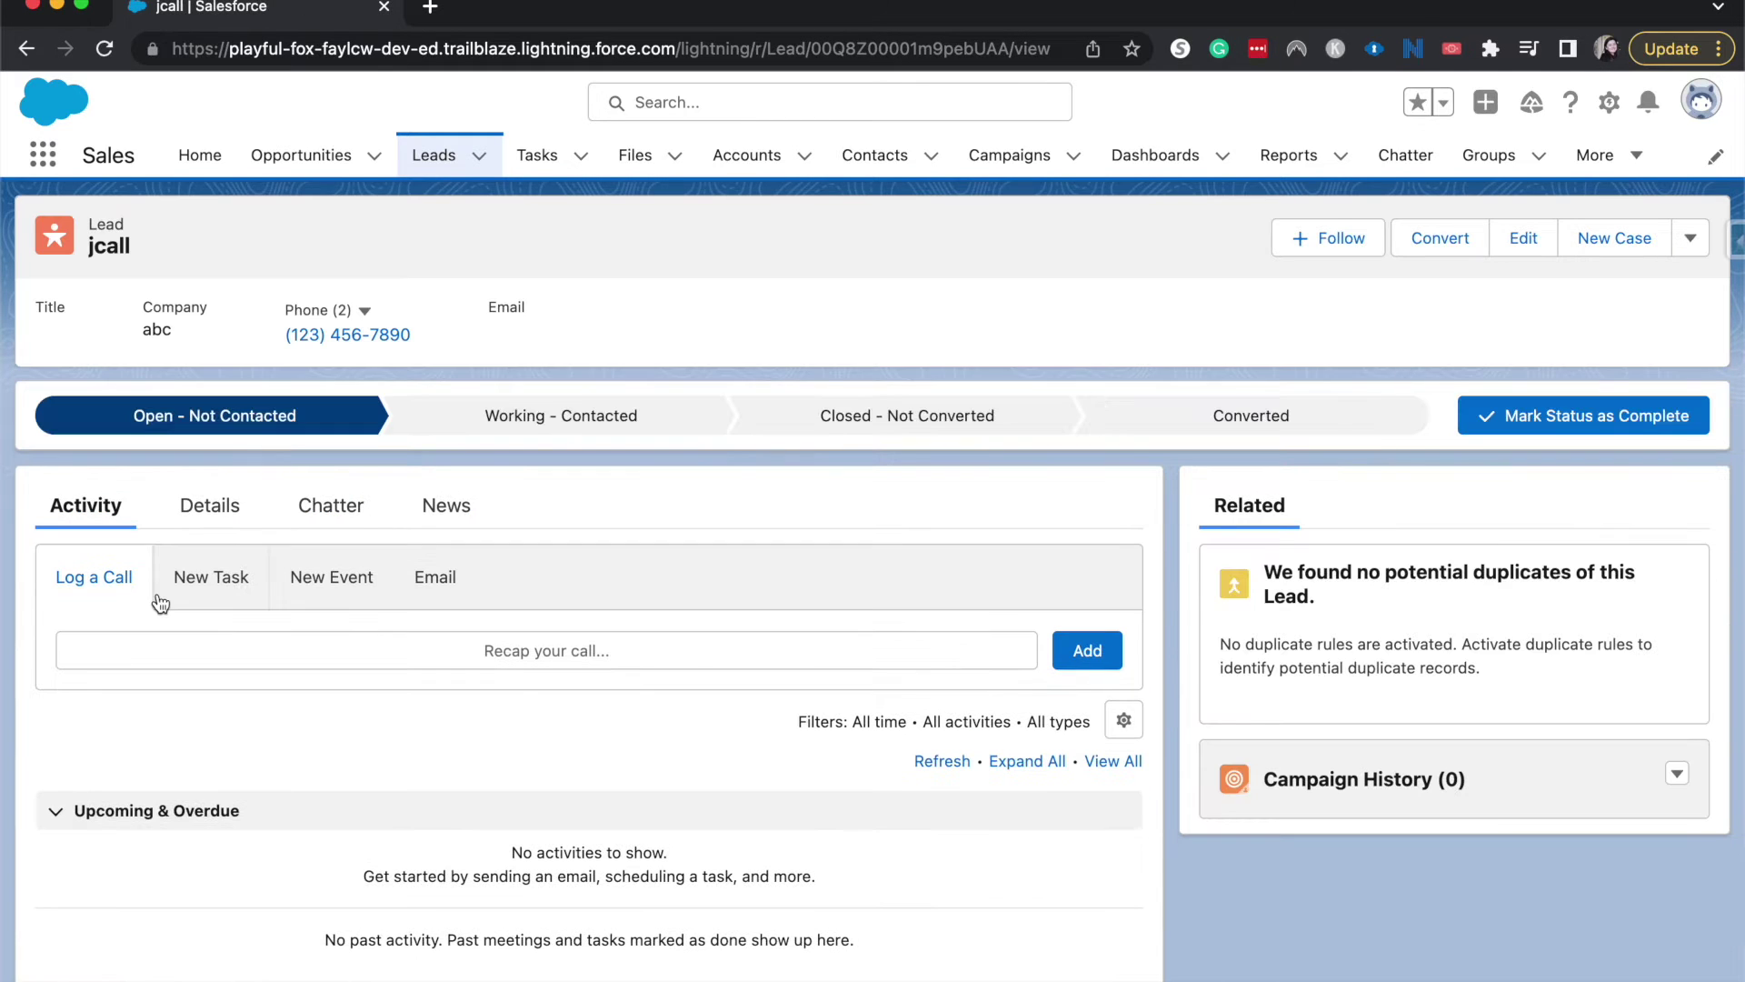
click(196, 525)
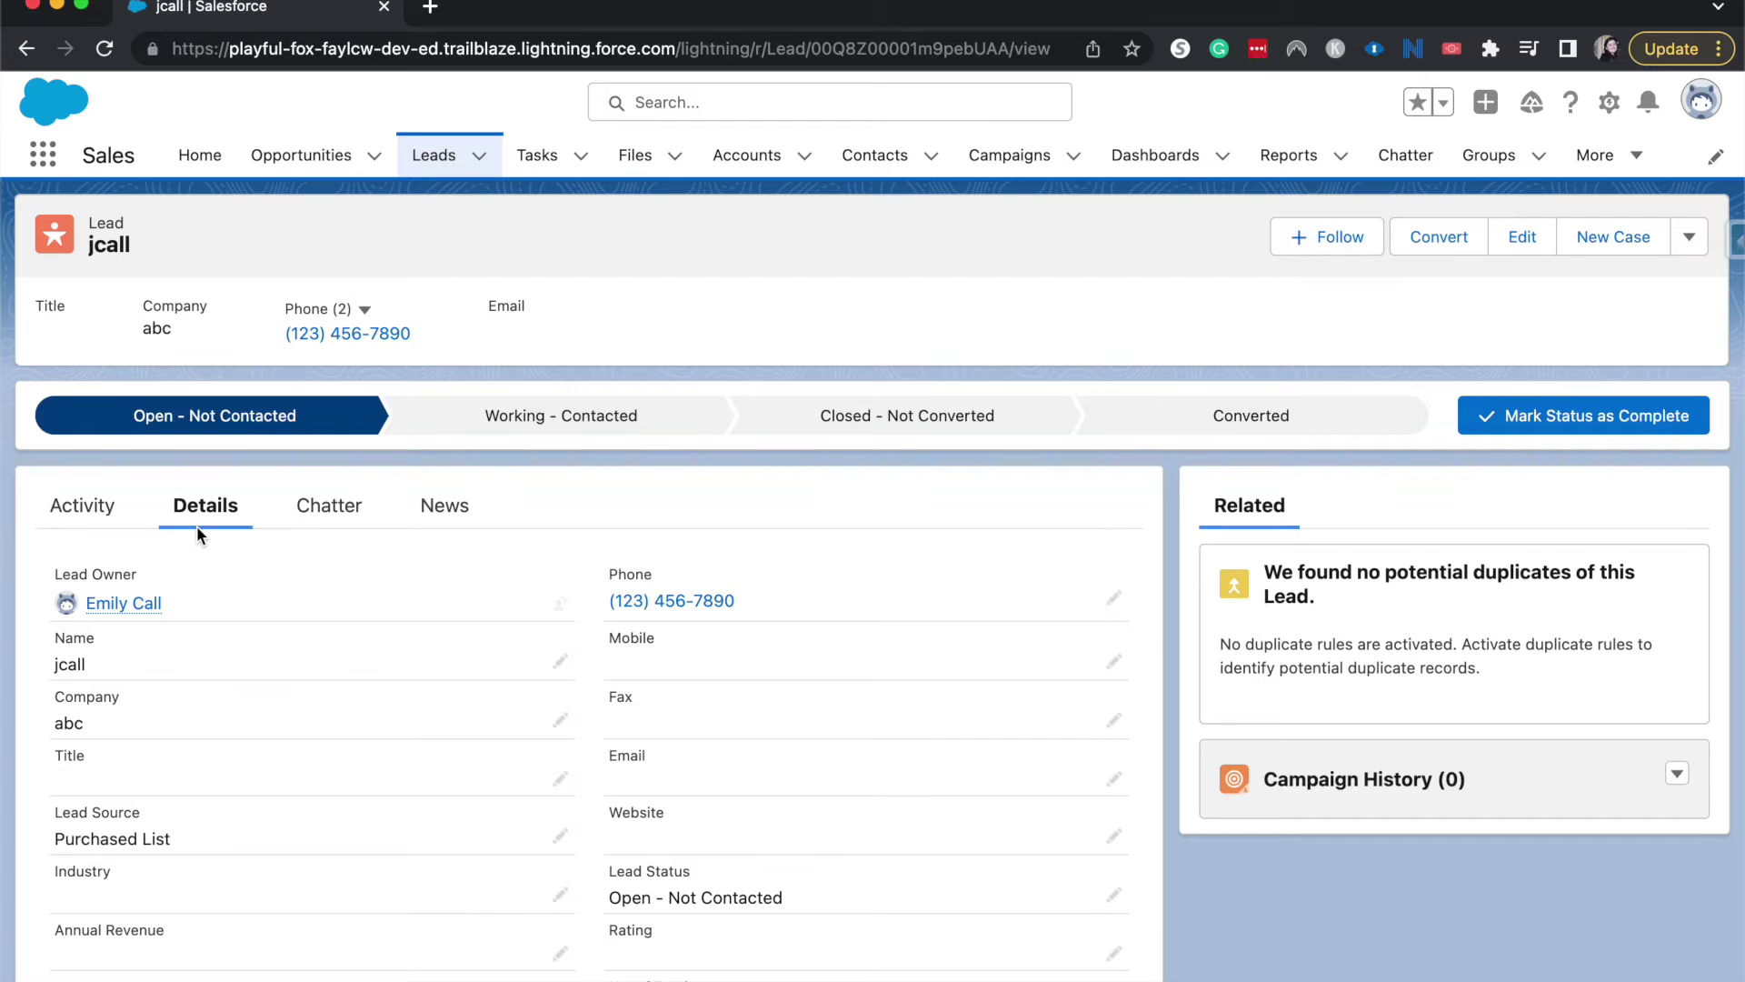
scroll(184, 635, down, 2)
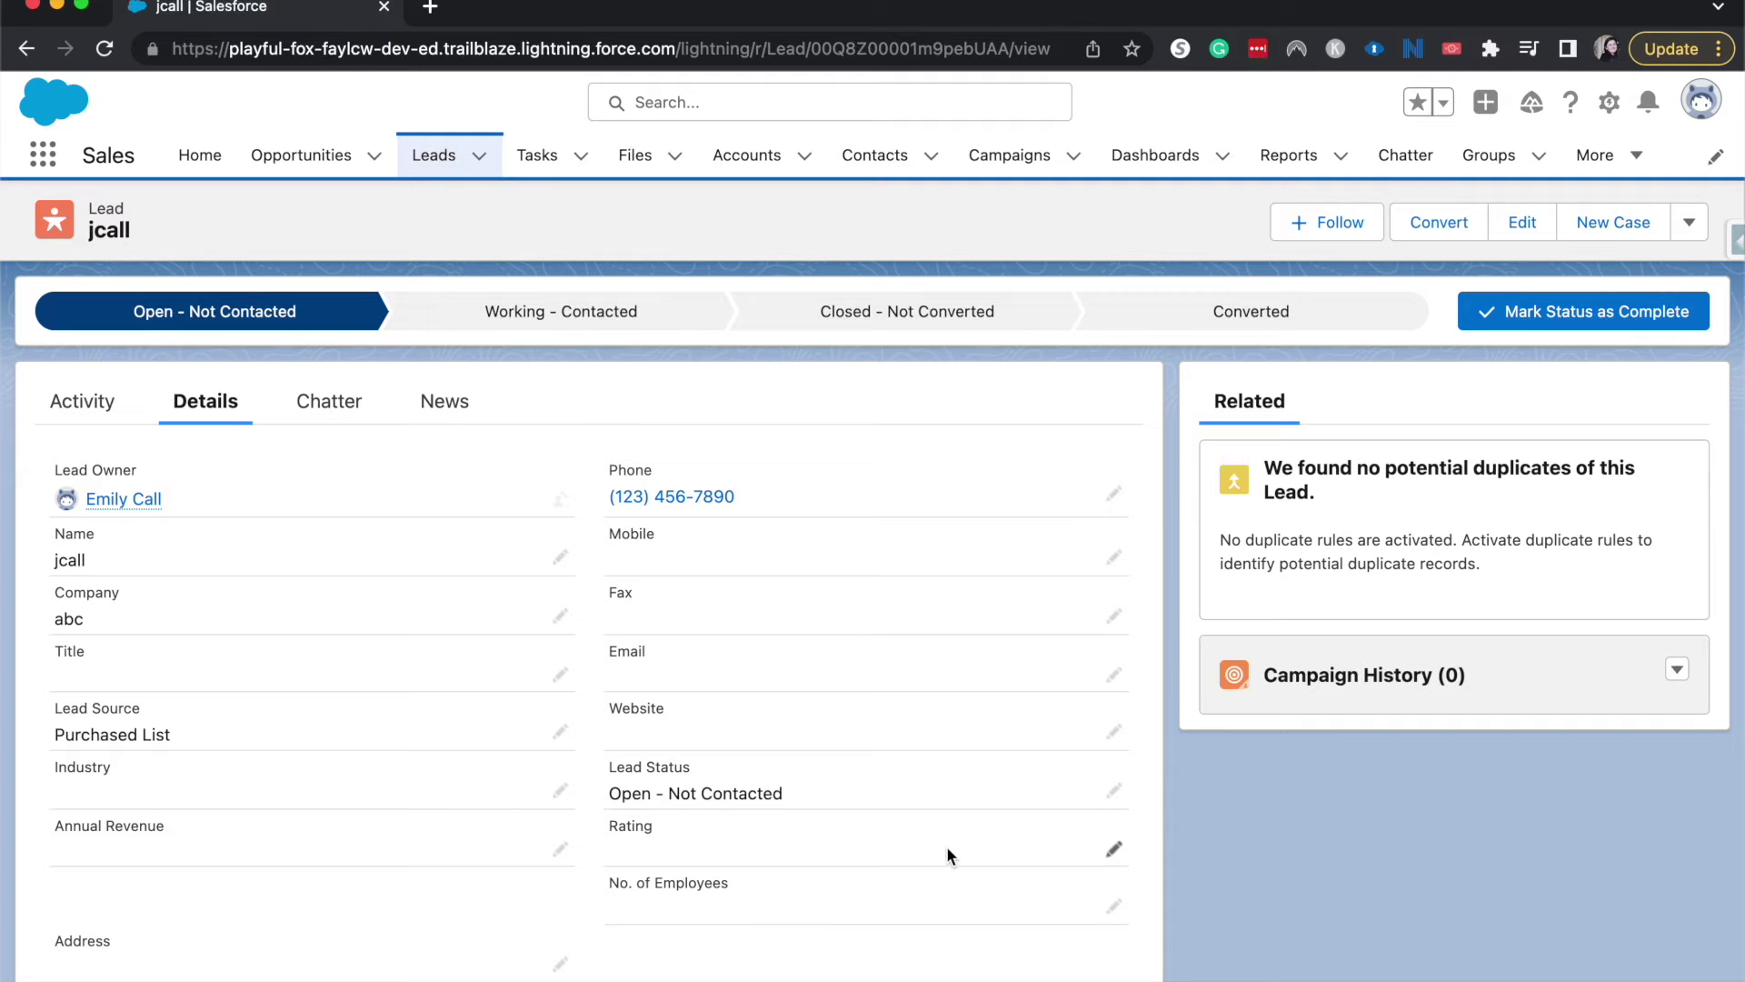
scroll(792, 913, down, 2)
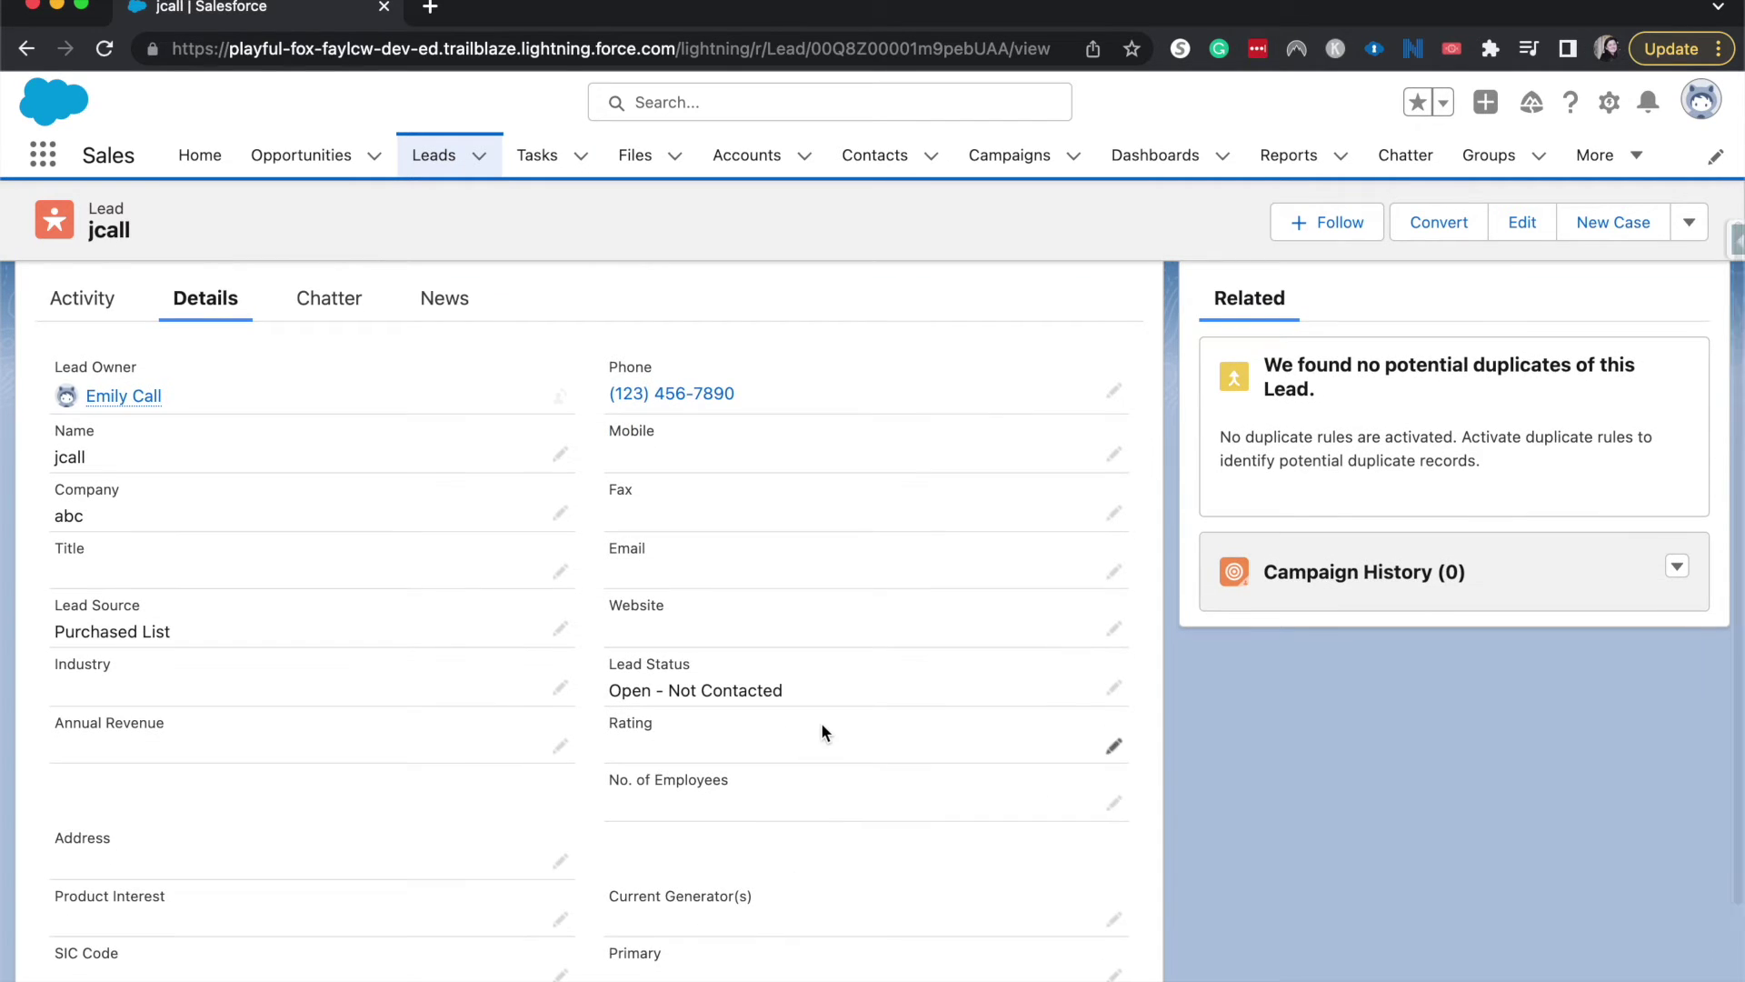
scroll(820, 728, down, 3)
scroll(821, 728, up, 5)
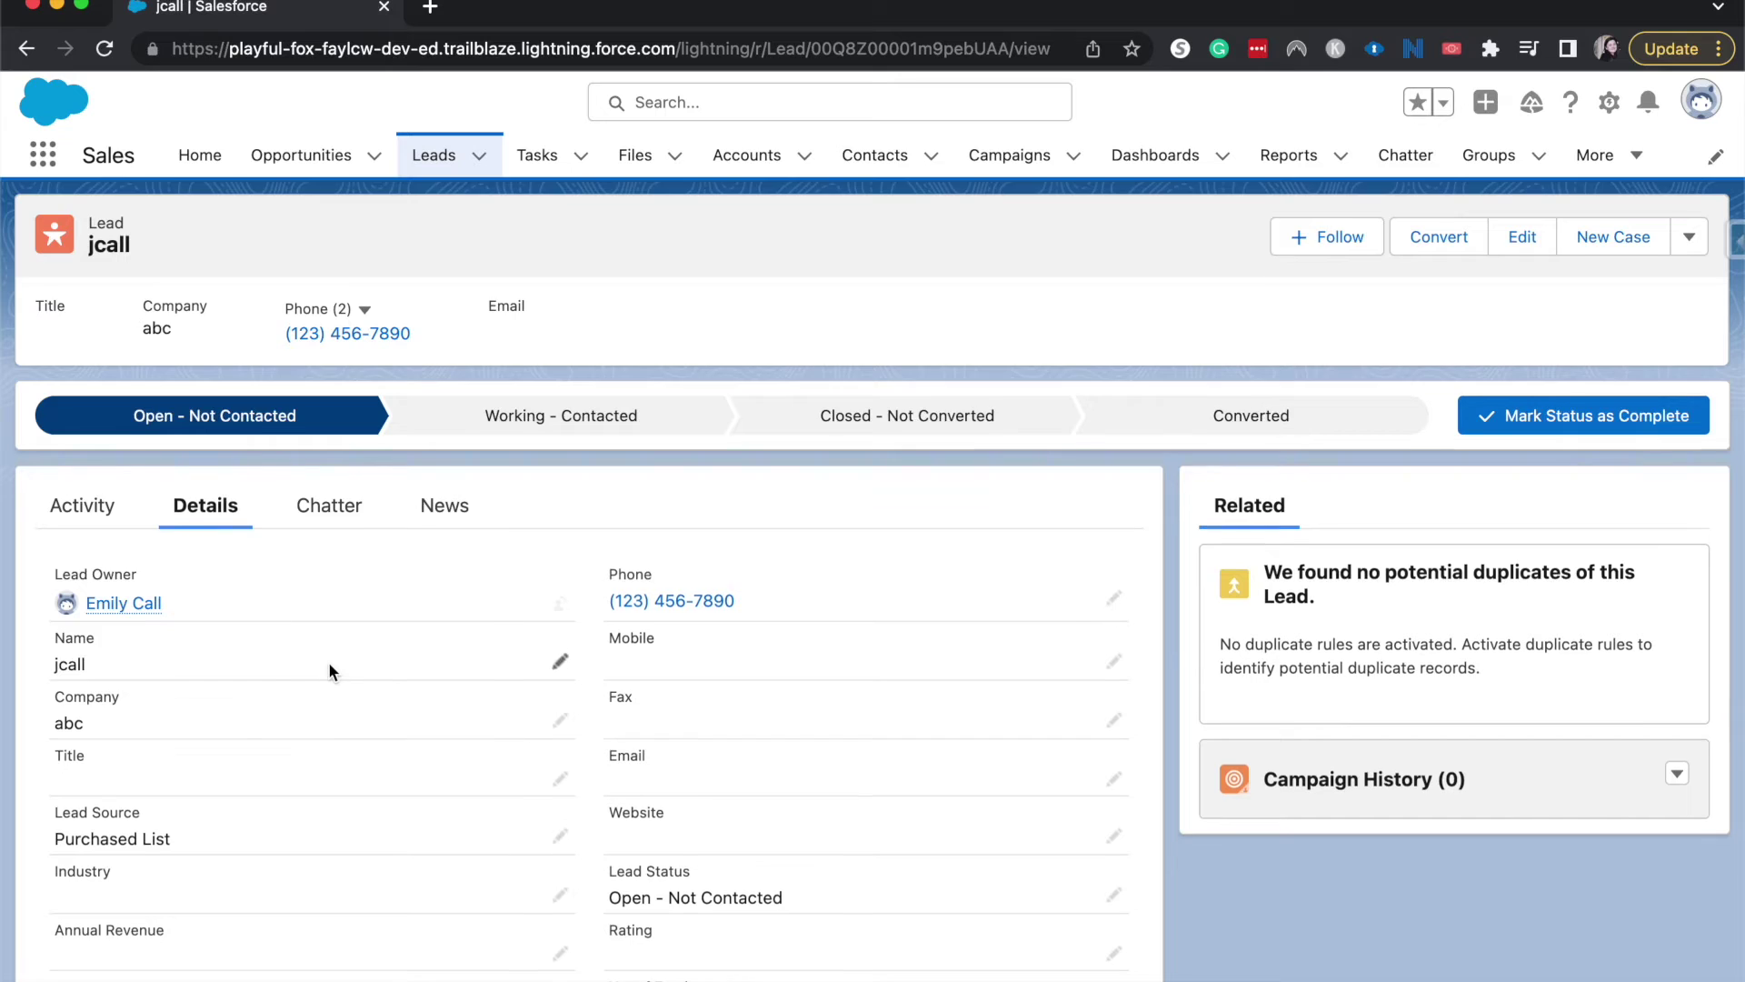
scroll(365, 617, down, 1)
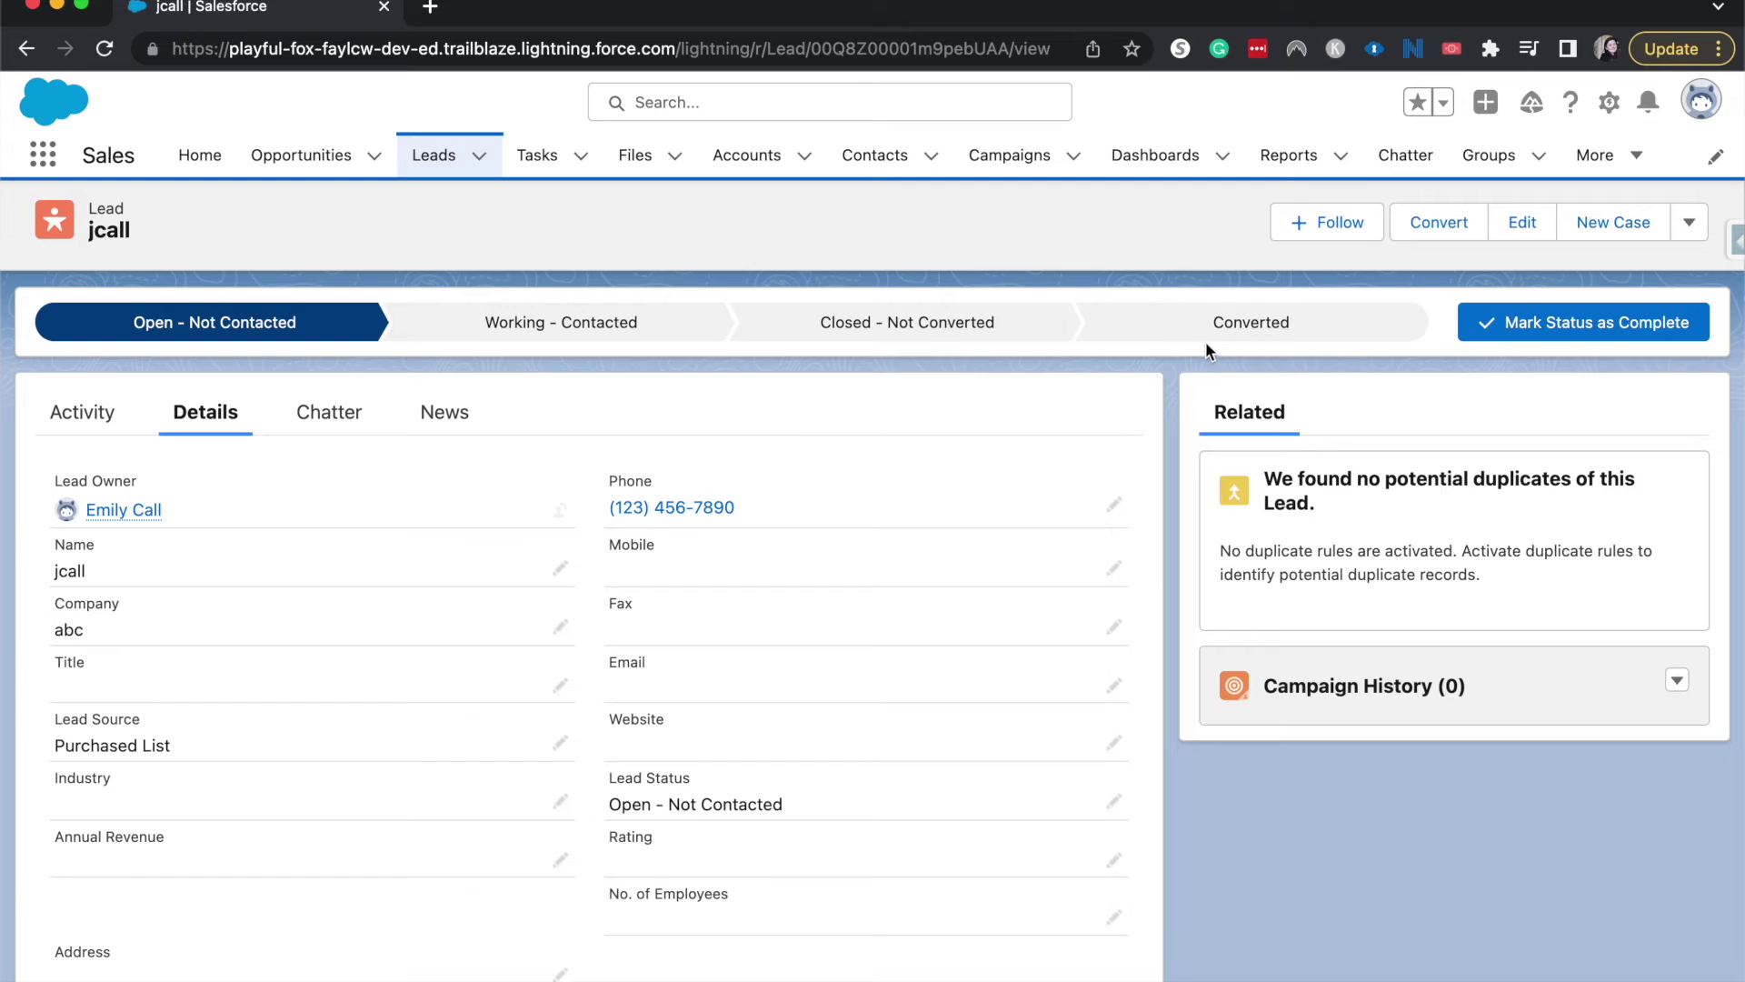
Step: Choose the Converted stage on jcall's status path to bring up the Convert Lead dialog
click(499, 321)
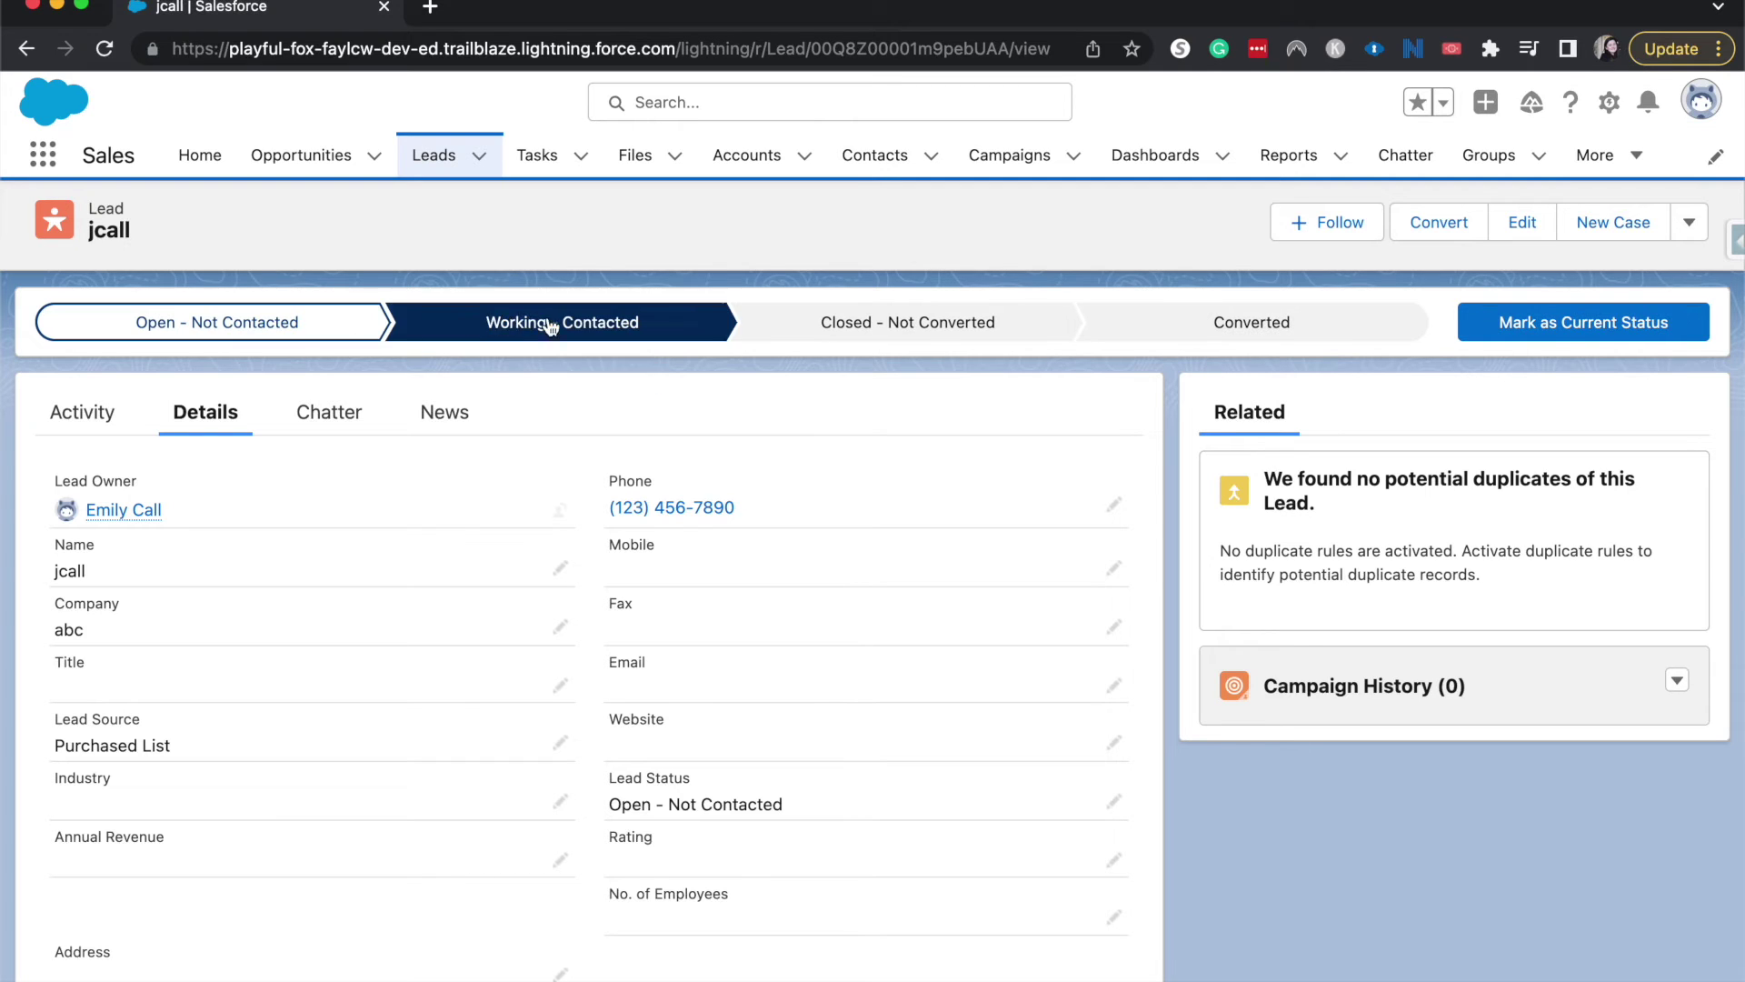
click(820, 316)
click(1370, 321)
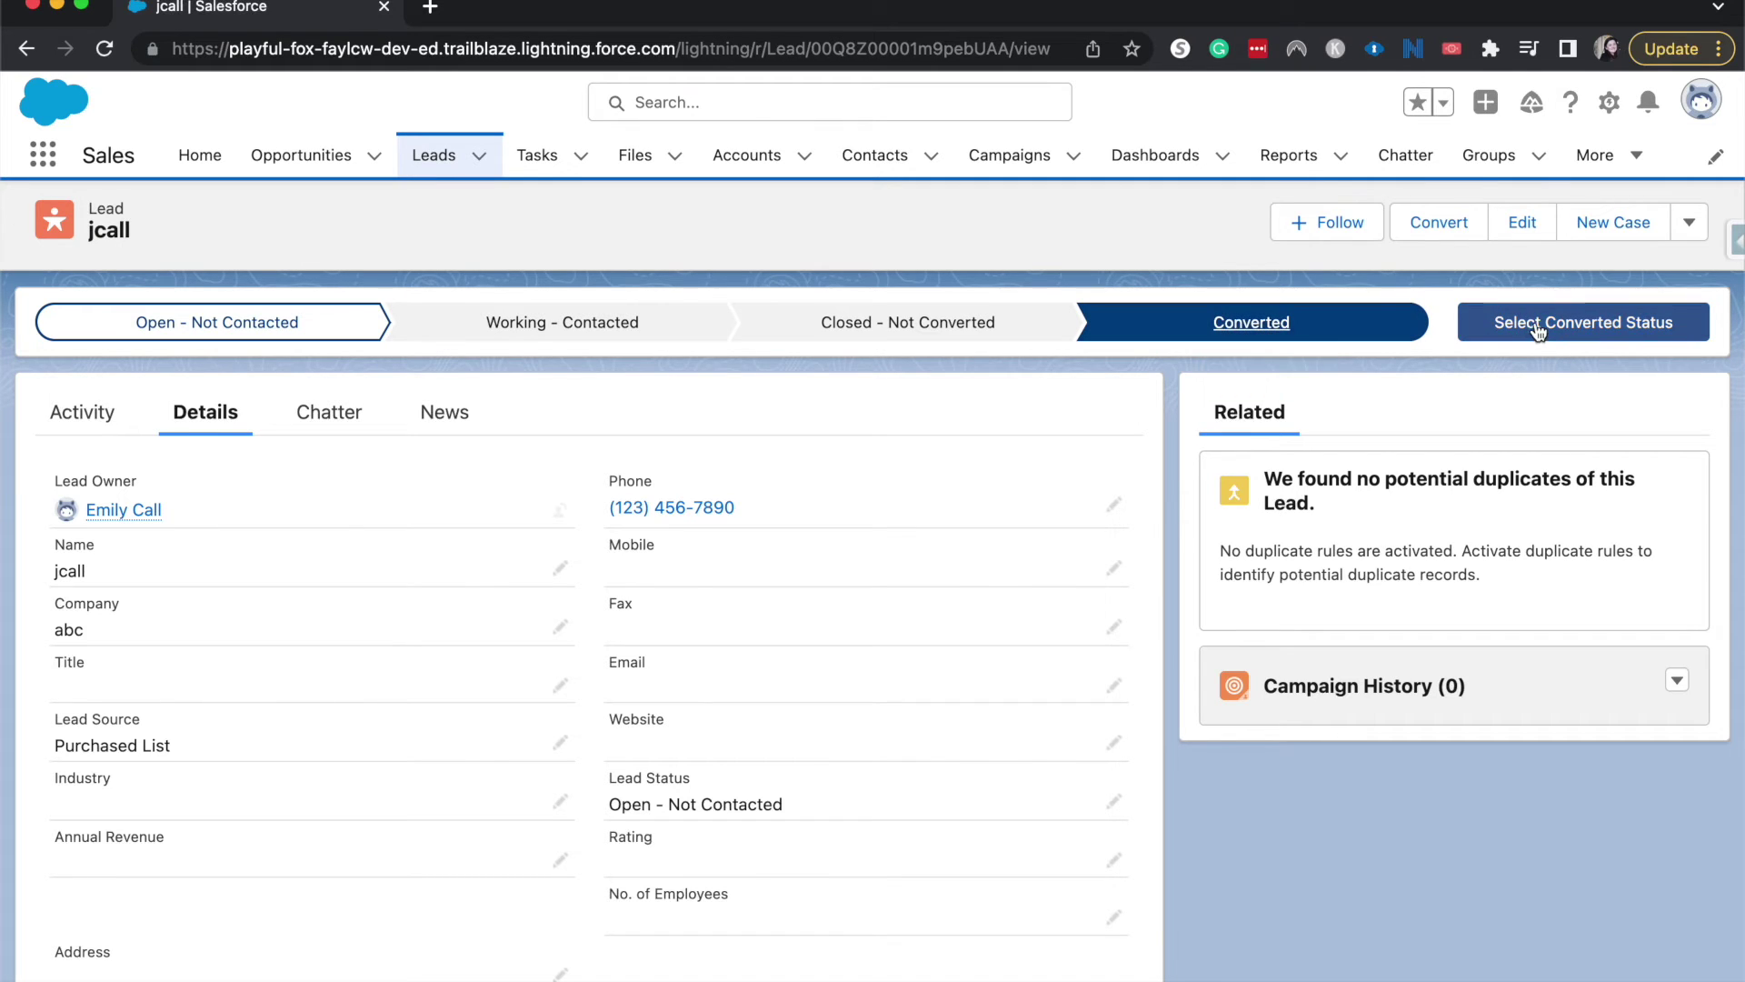
click(1441, 220)
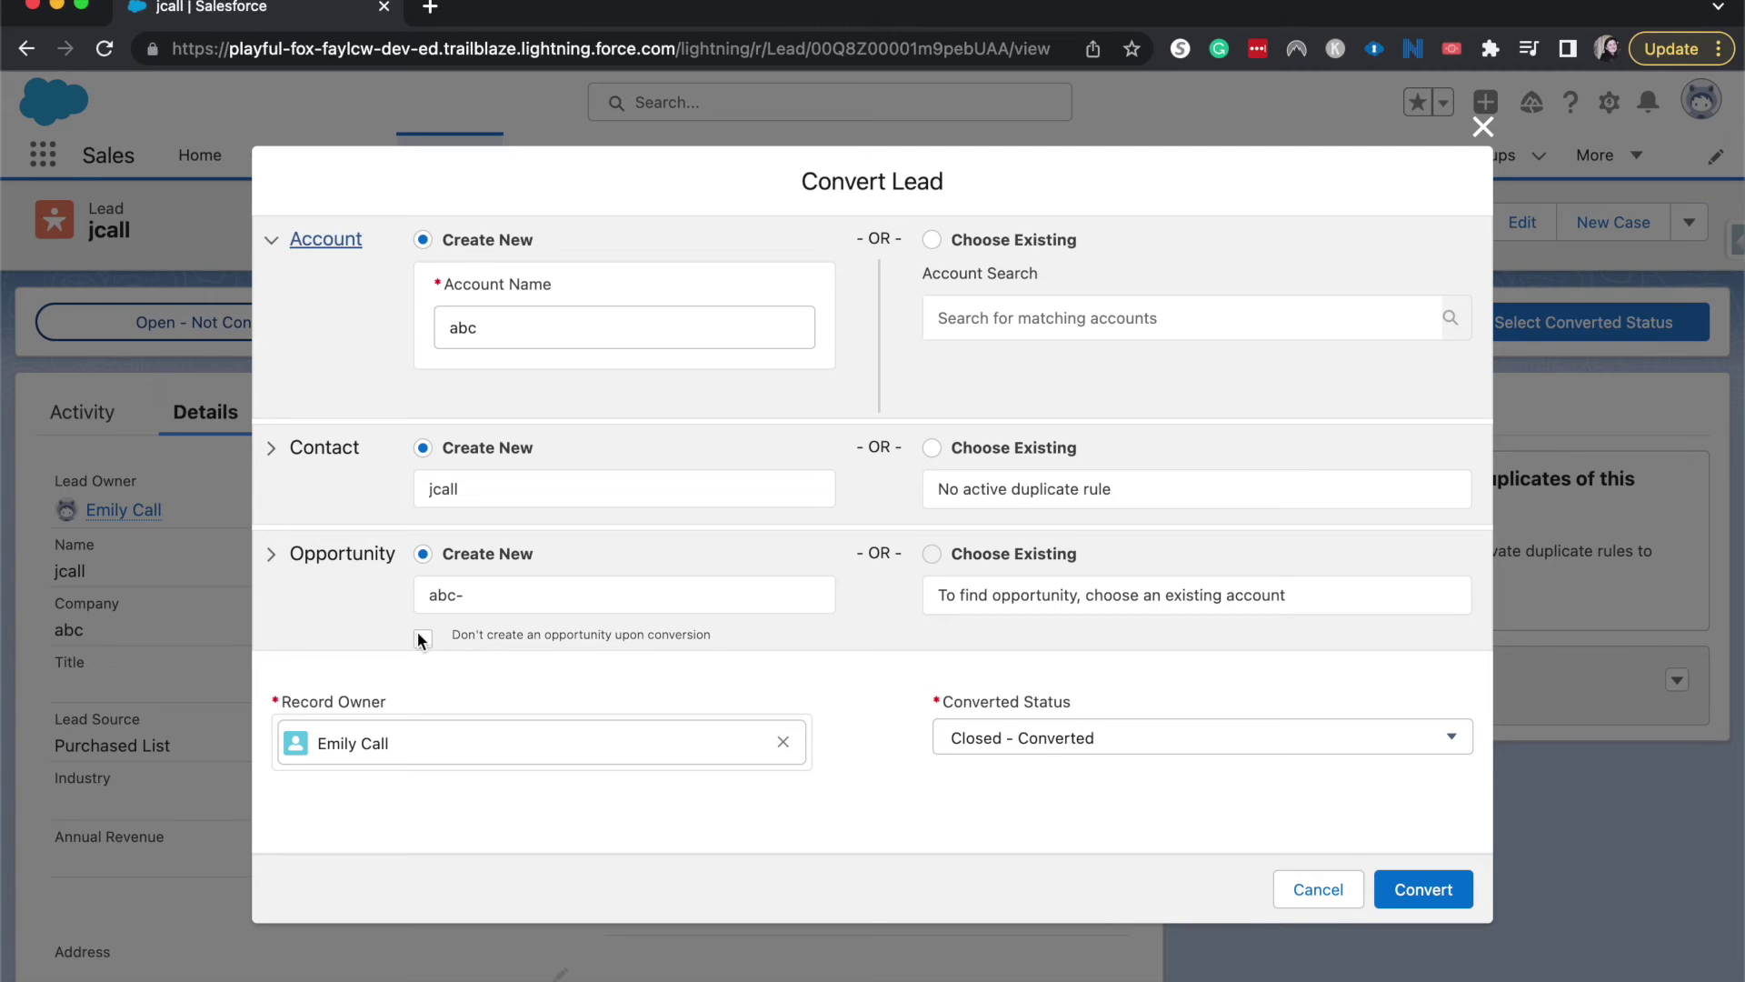
Step: Try searching for an existing account 'abc', then revert to creating new account abc
click(928, 241)
click(971, 310)
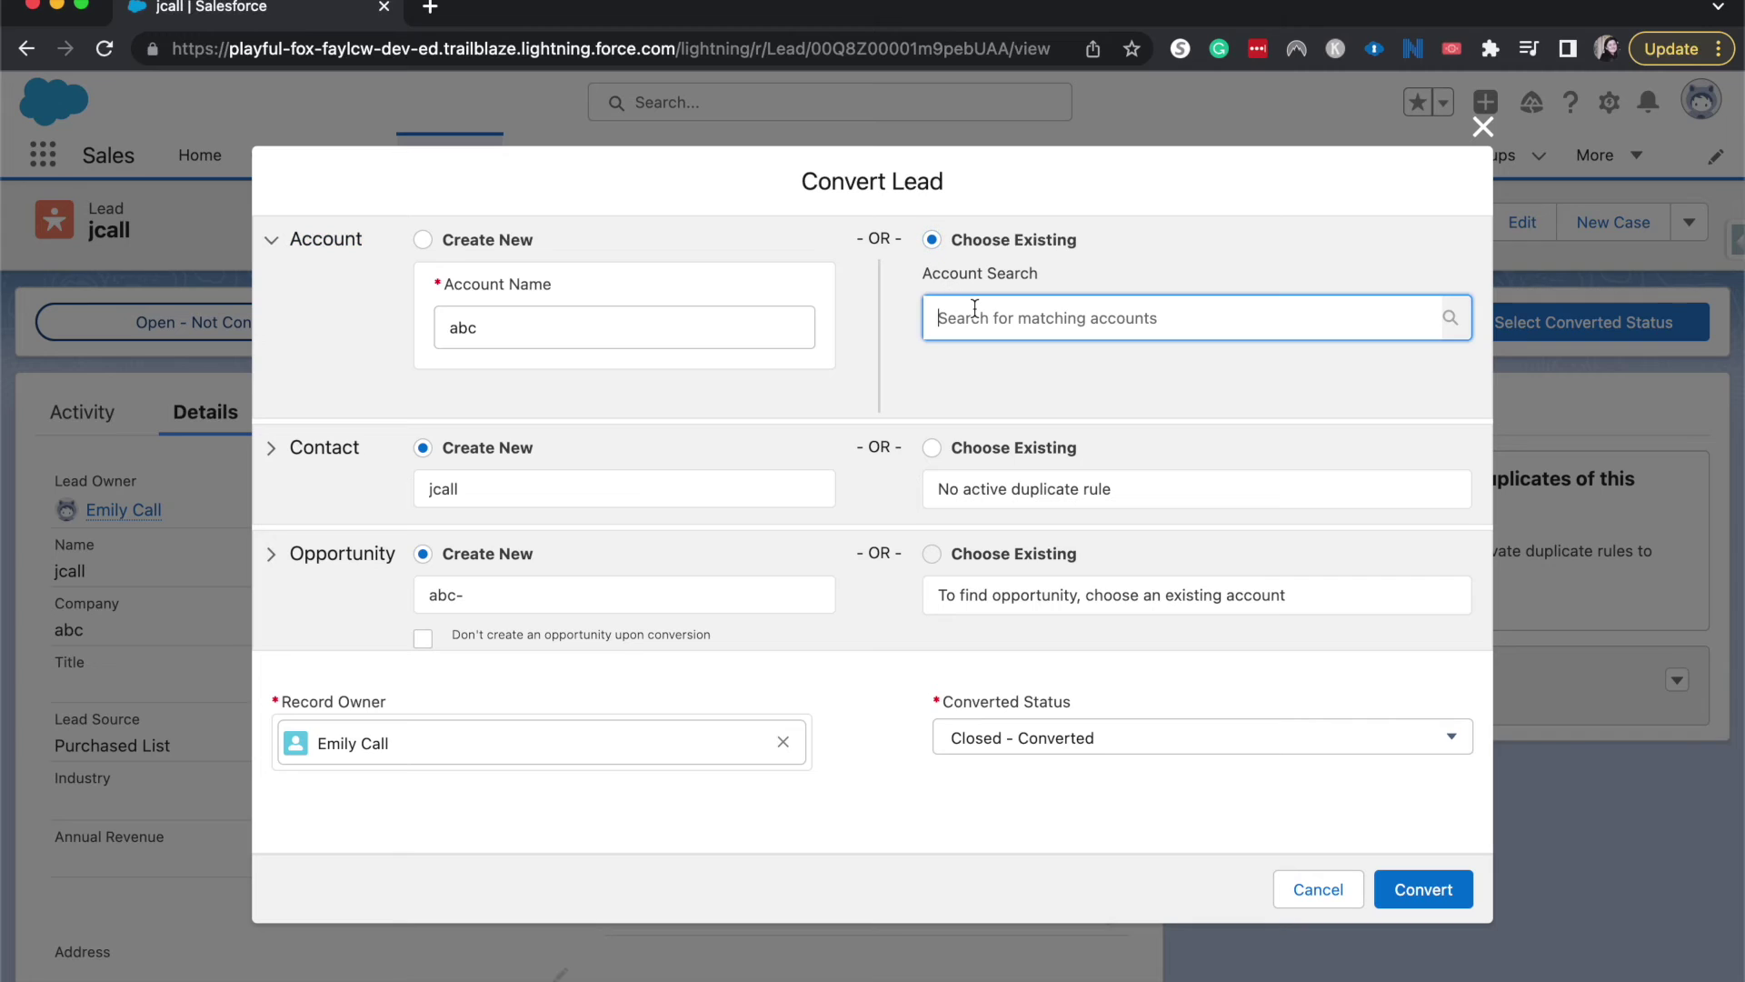
text(a)
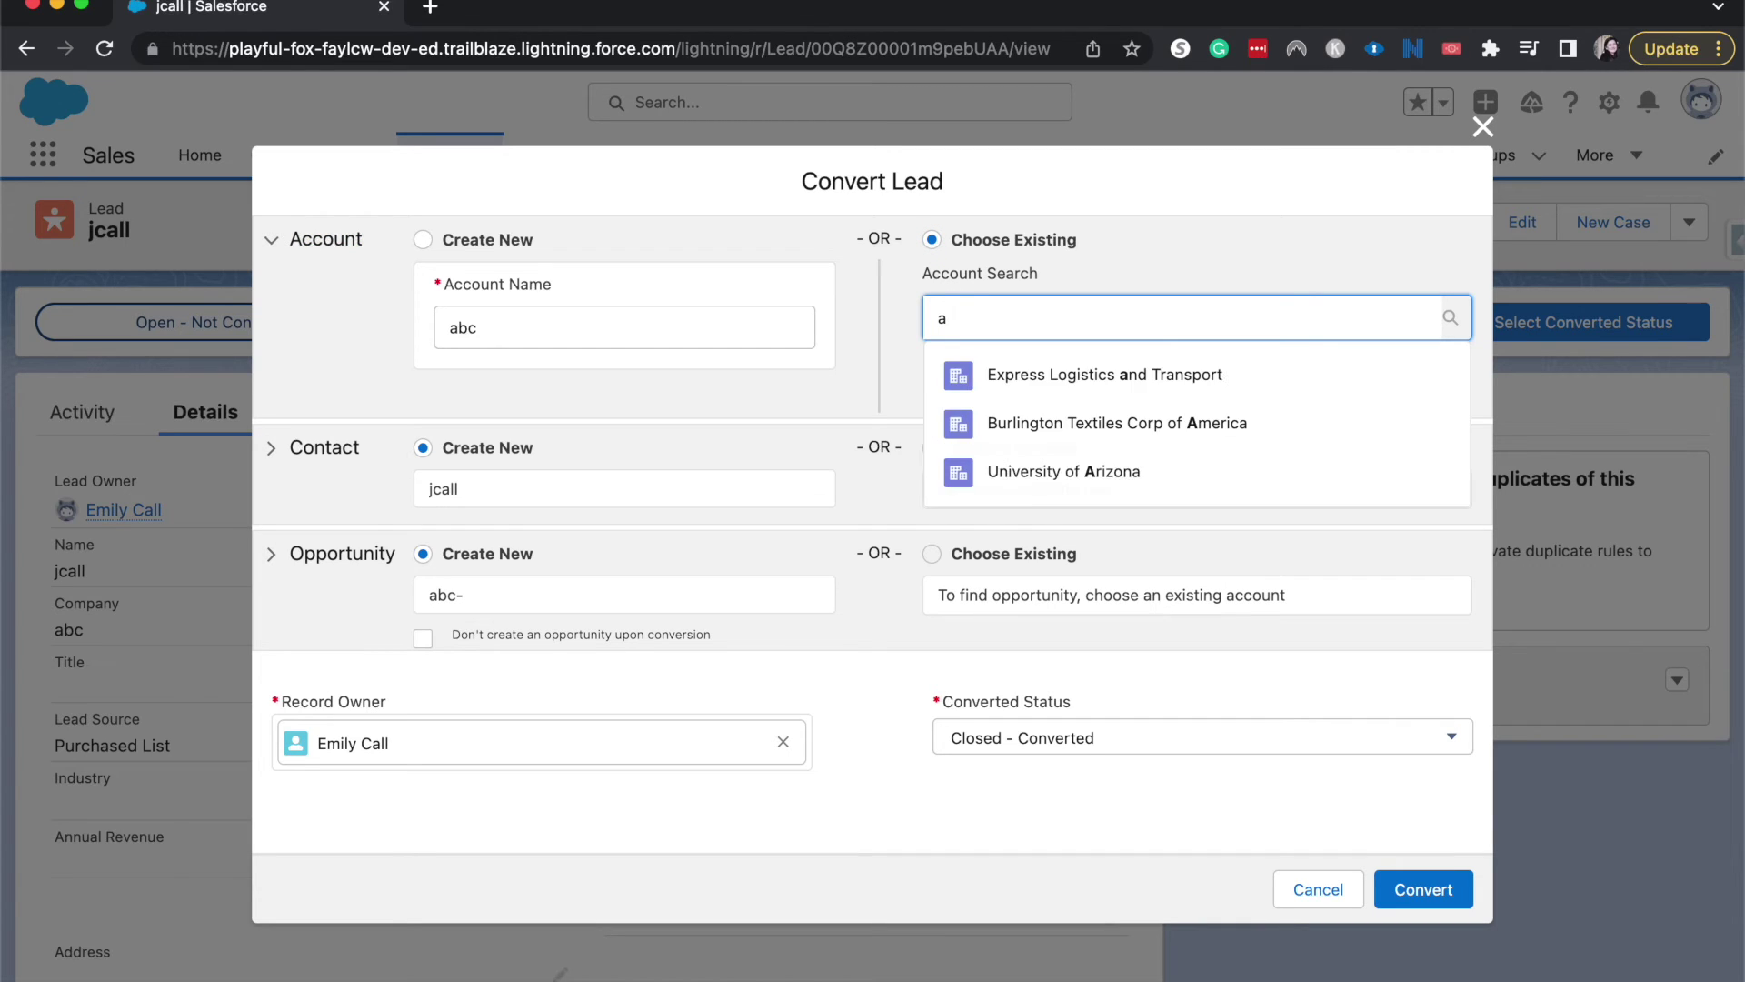
text(bc)
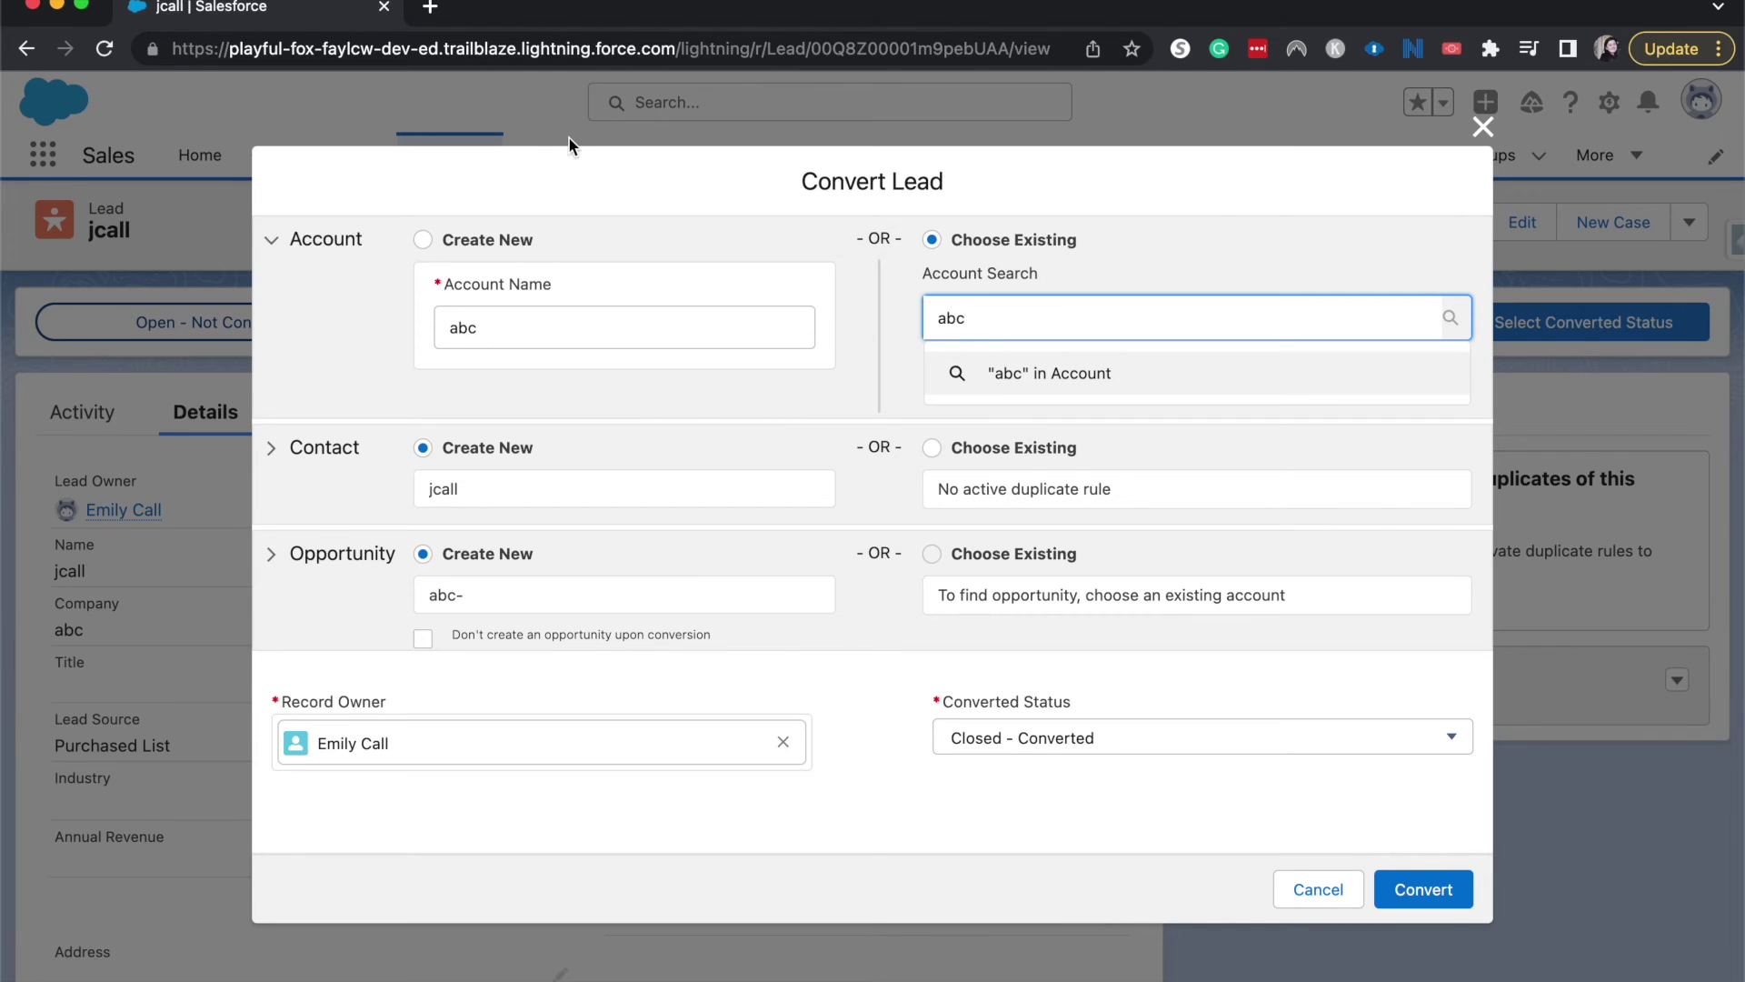
click(477, 242)
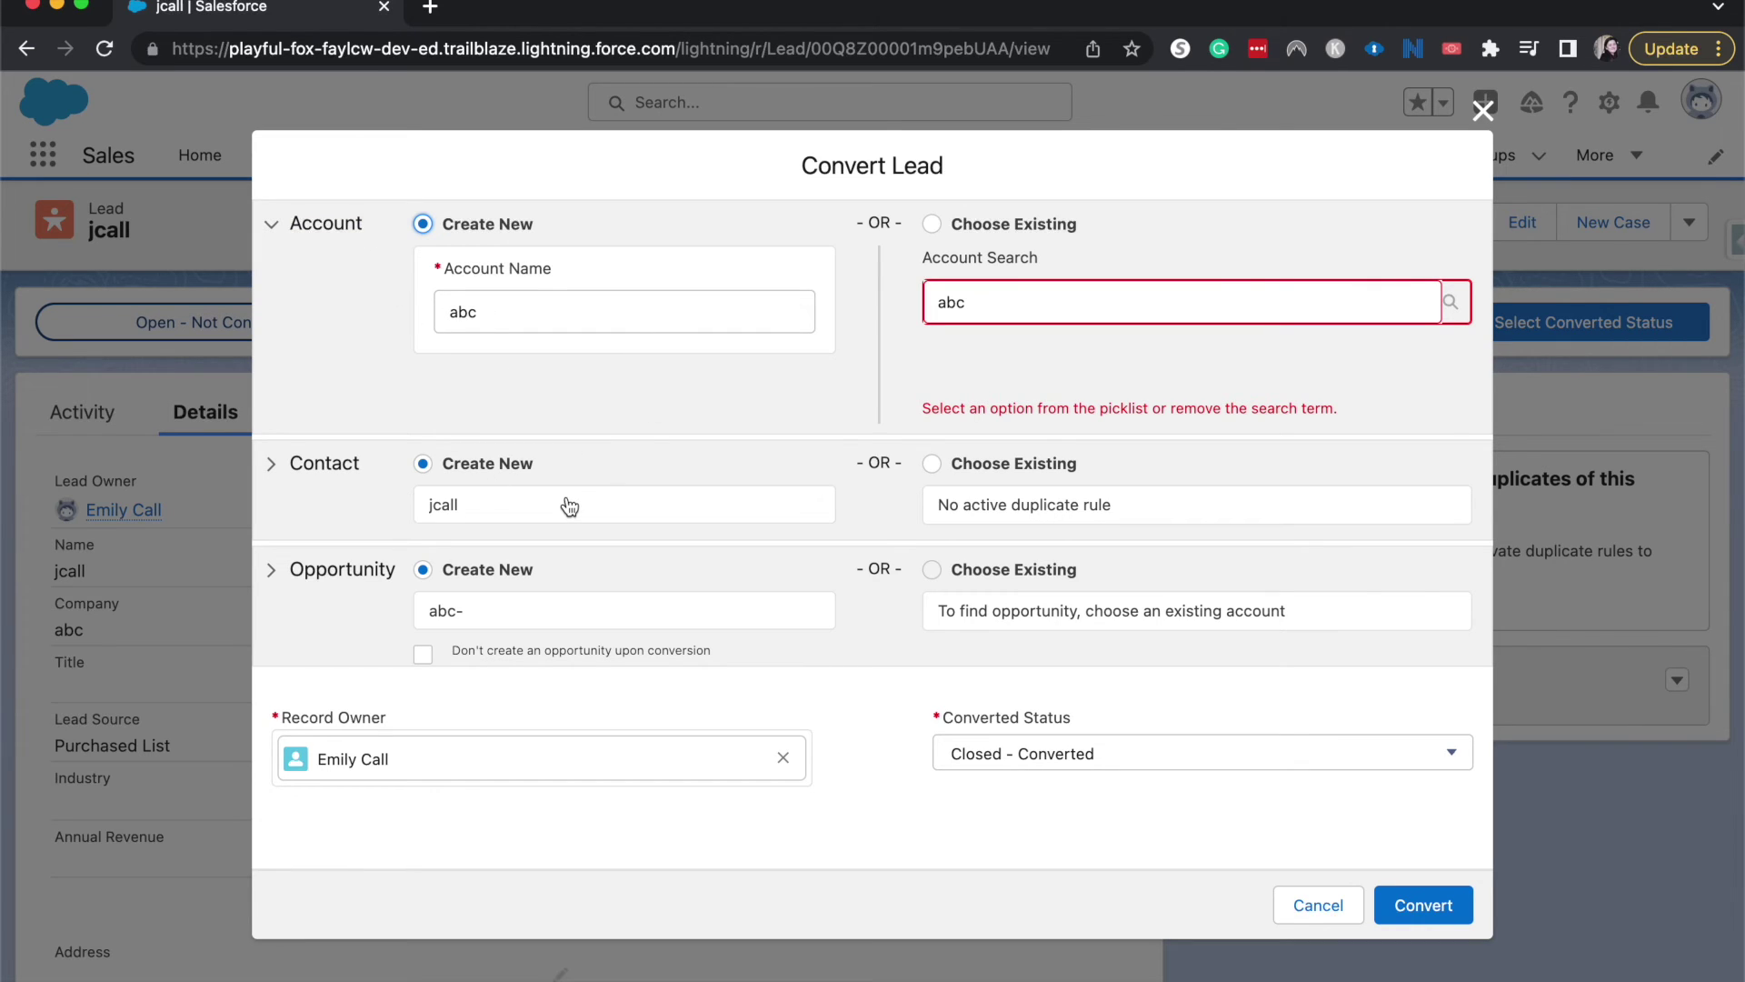
click(469, 612)
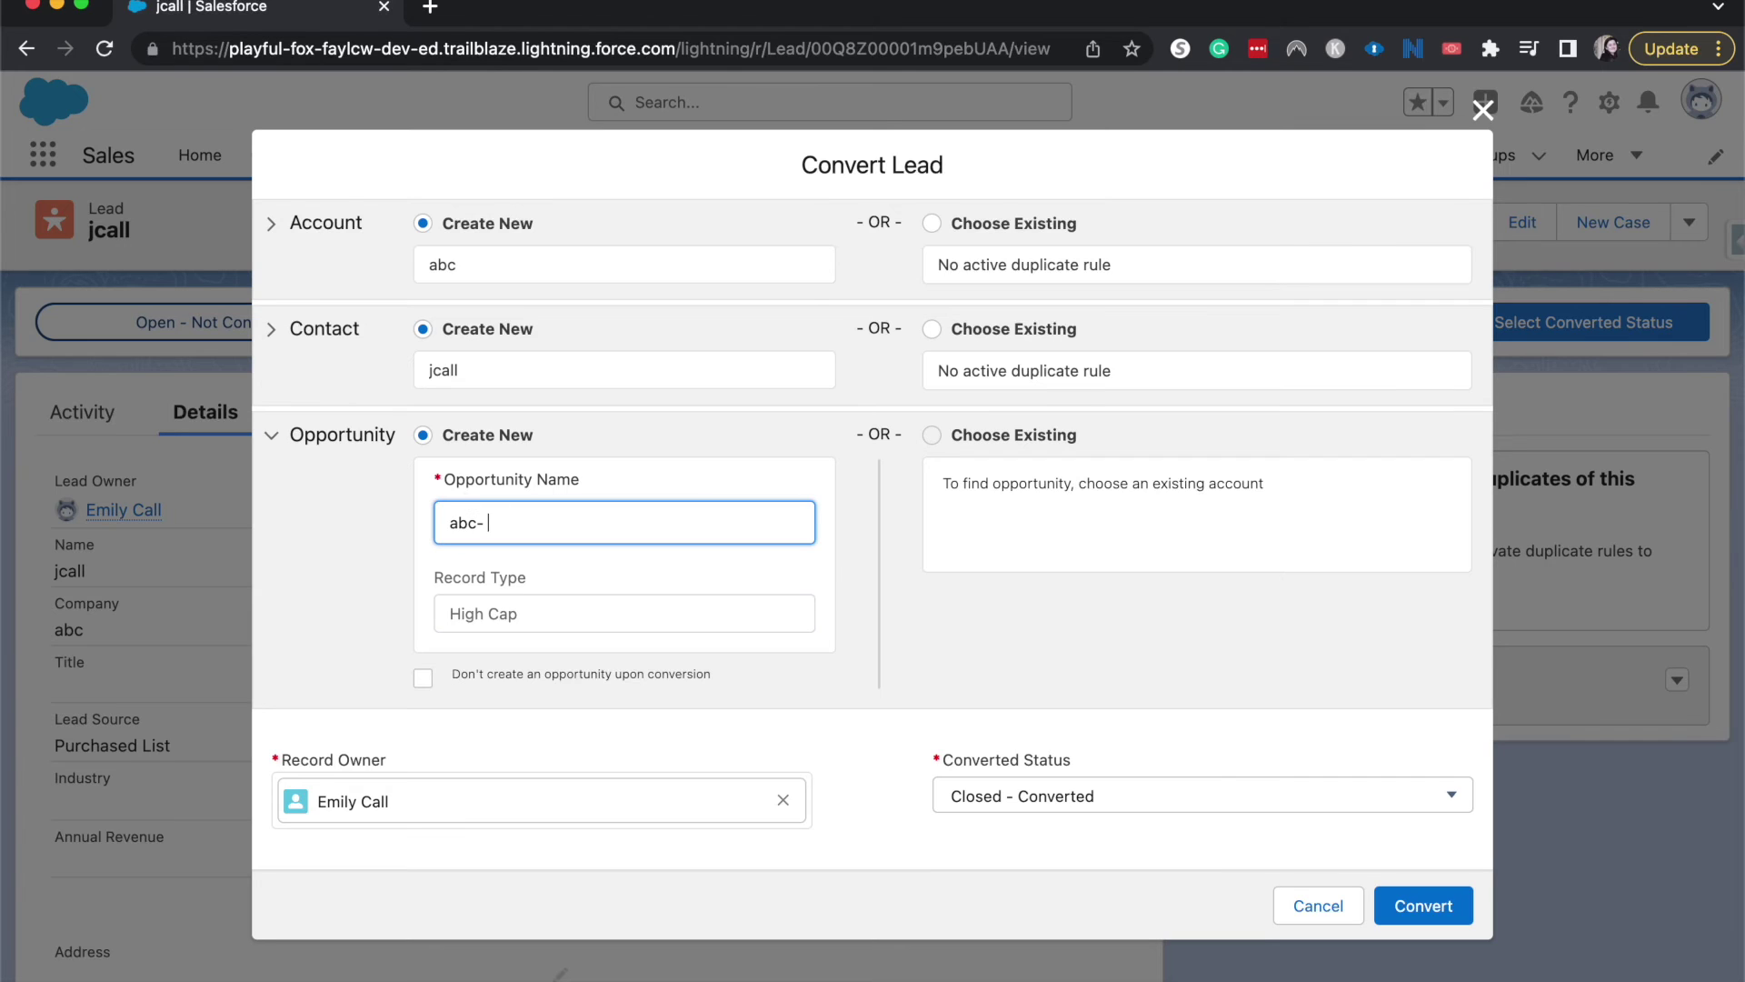
Step: Rename the opportunity created by the conversion to 'abc- 123'
text(123)
click(602, 627)
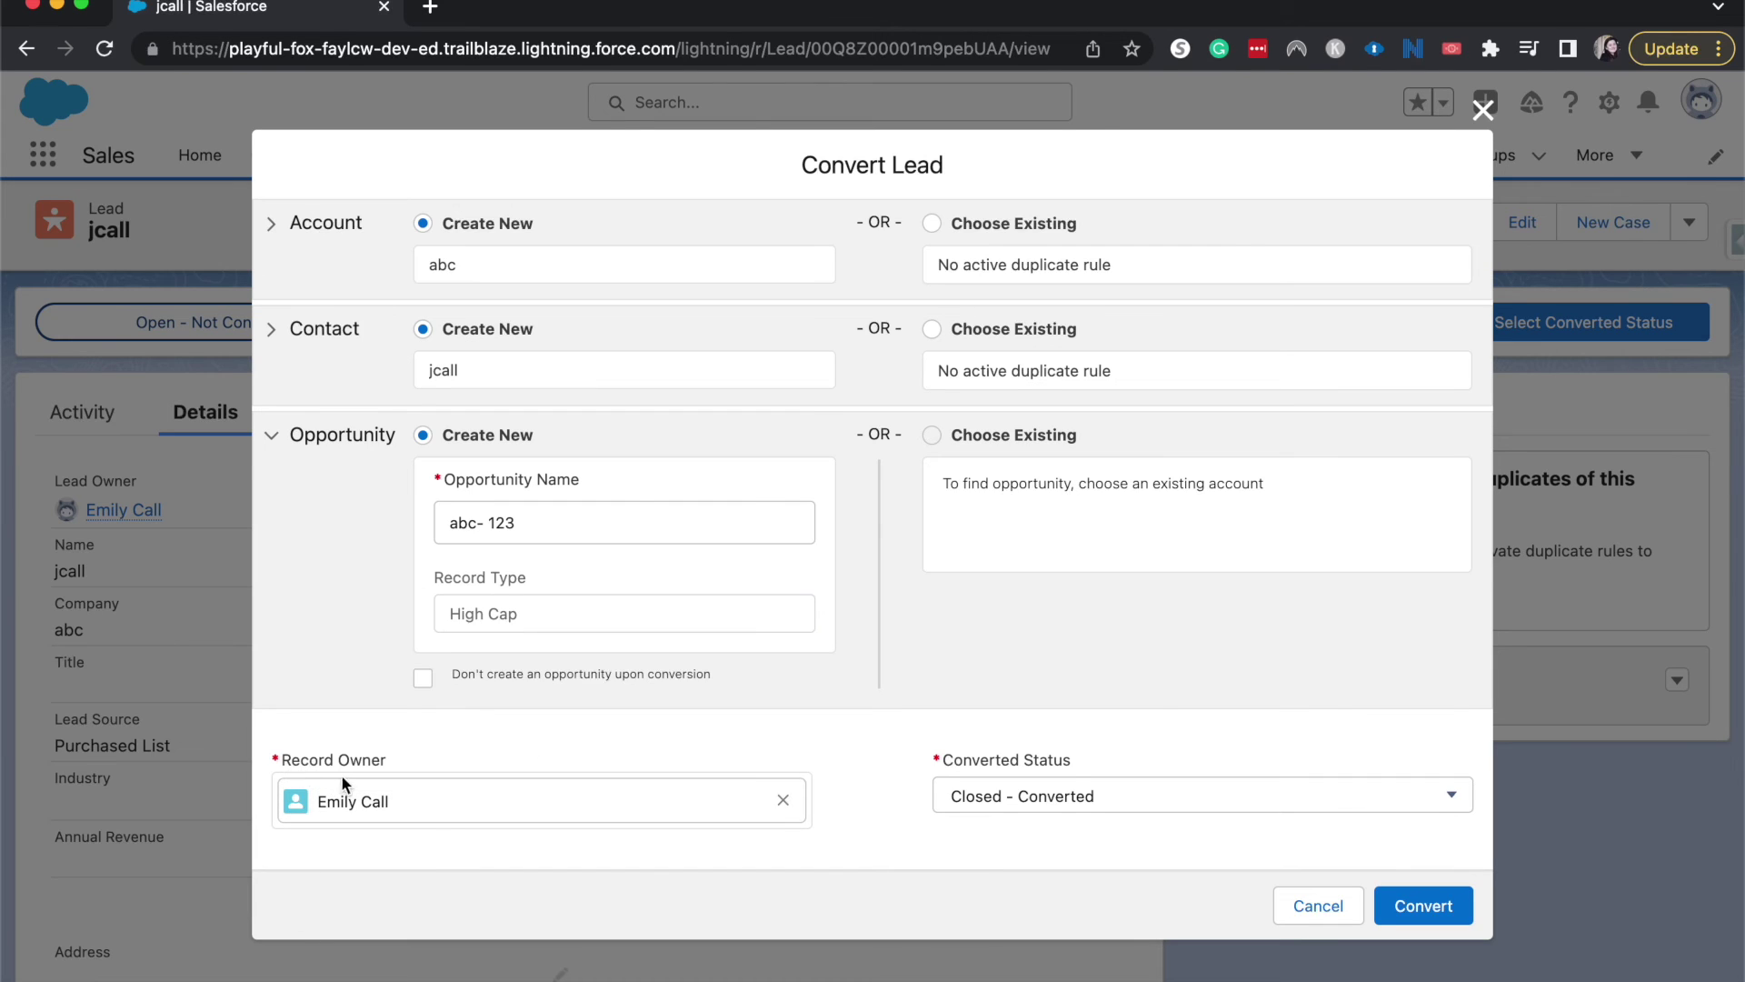
click(986, 796)
Step: Keep Closed - Converted status and convert jcall into account abc, contact jcall and opportunity abc- 123
click(999, 835)
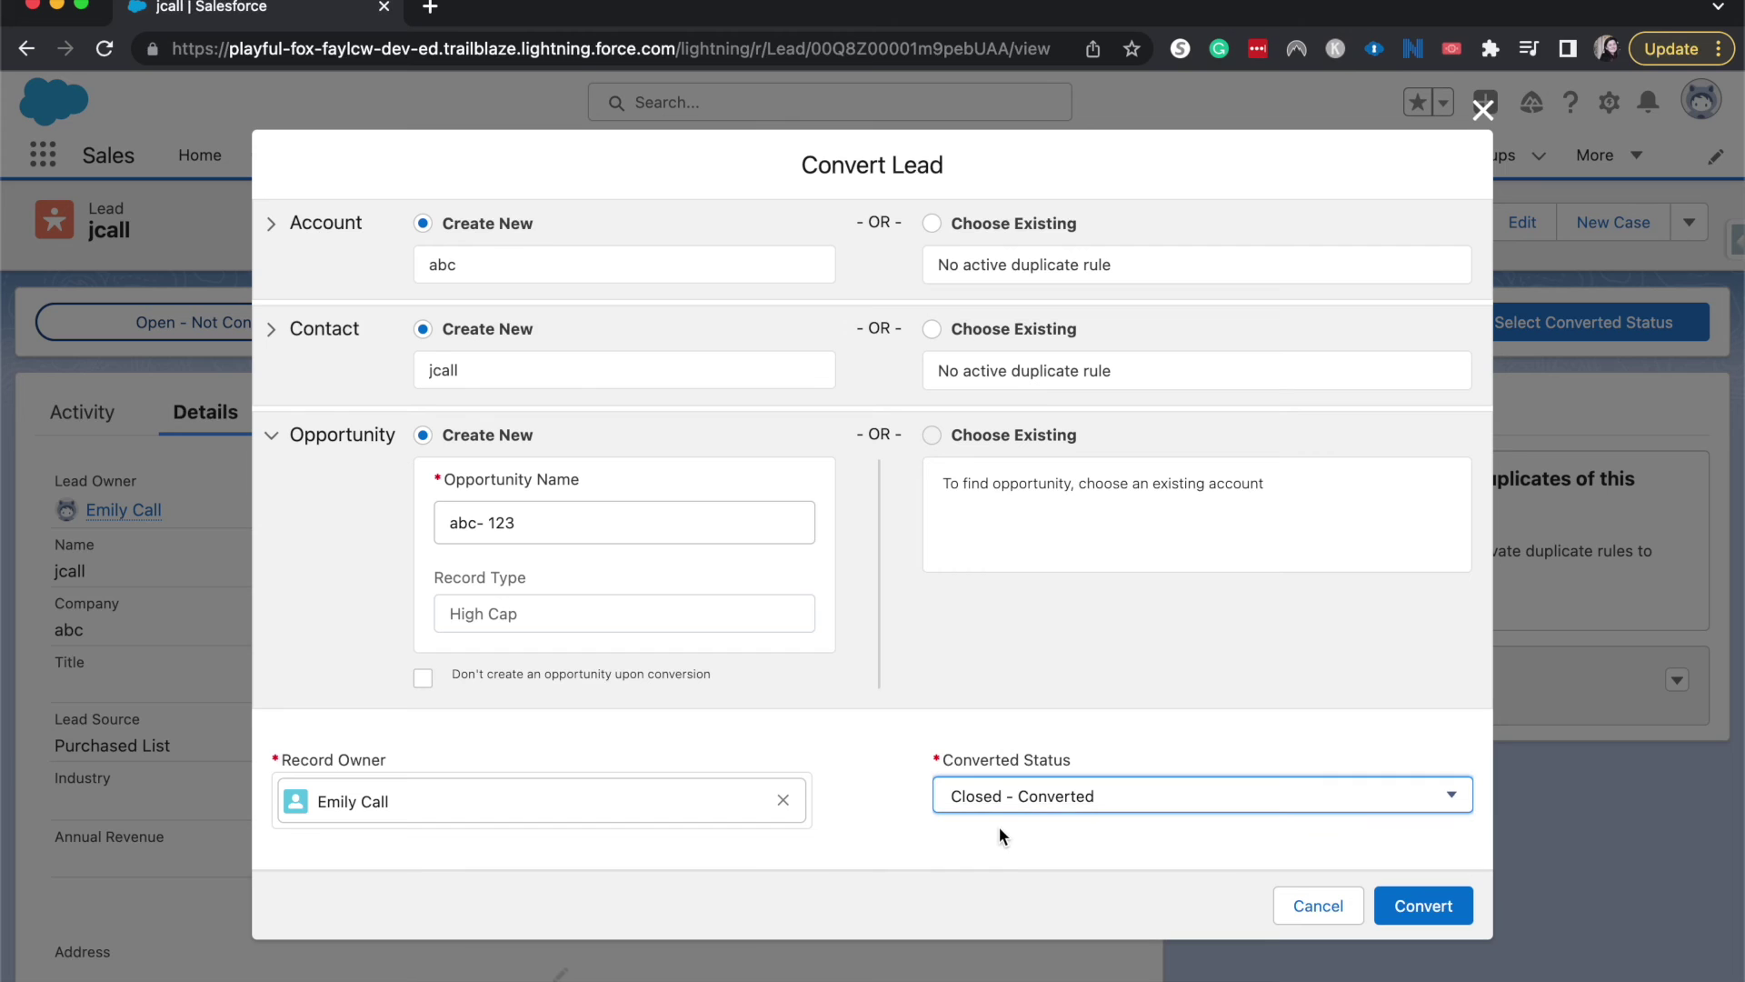
click(1444, 901)
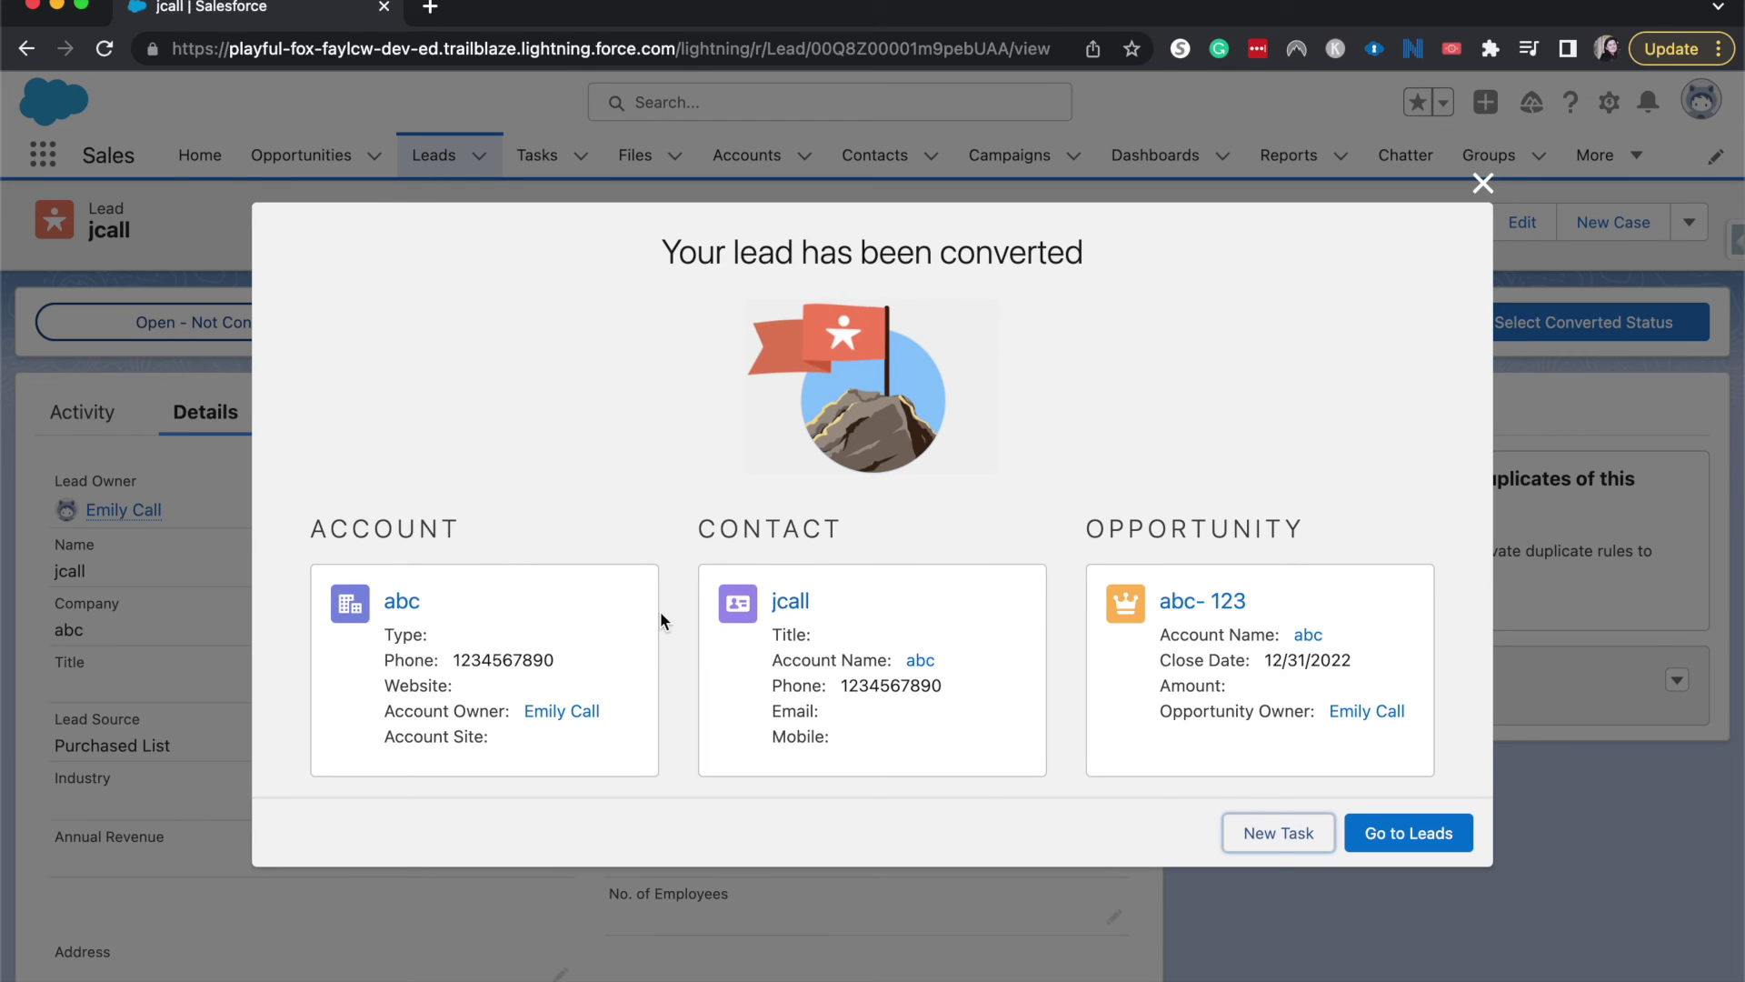
click(796, 603)
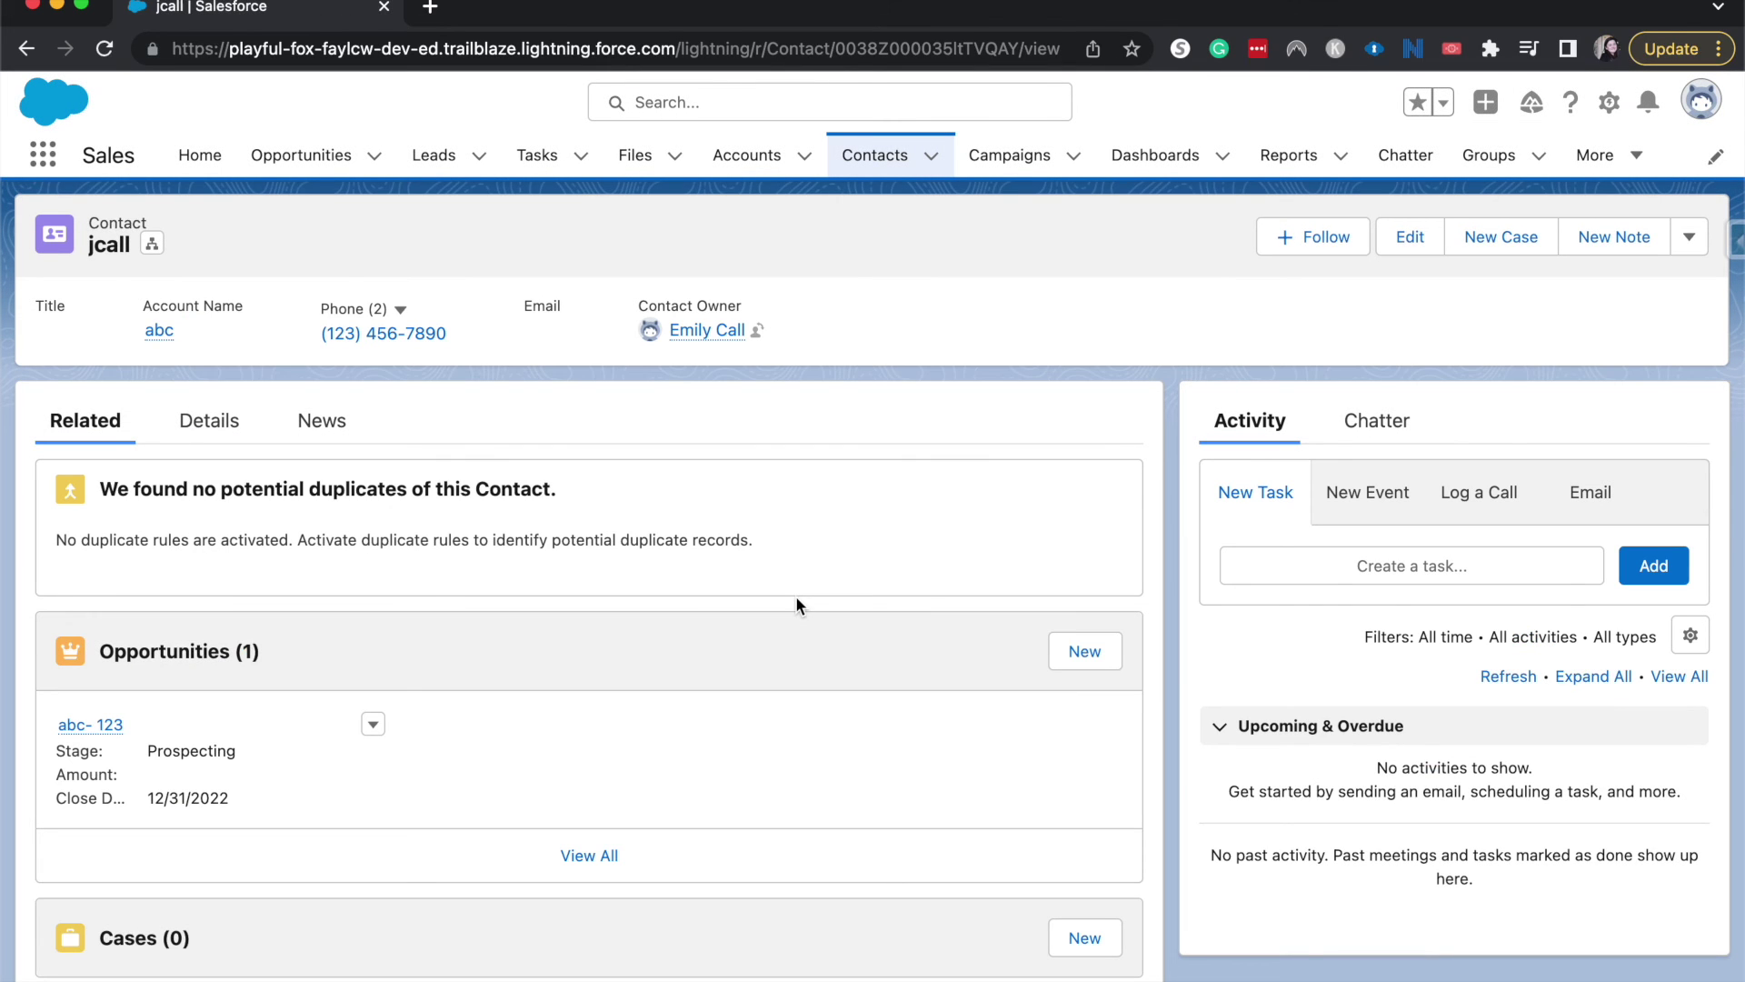
Step: Show the jcall contact's details, with account abc and lead source Purchased List
click(218, 427)
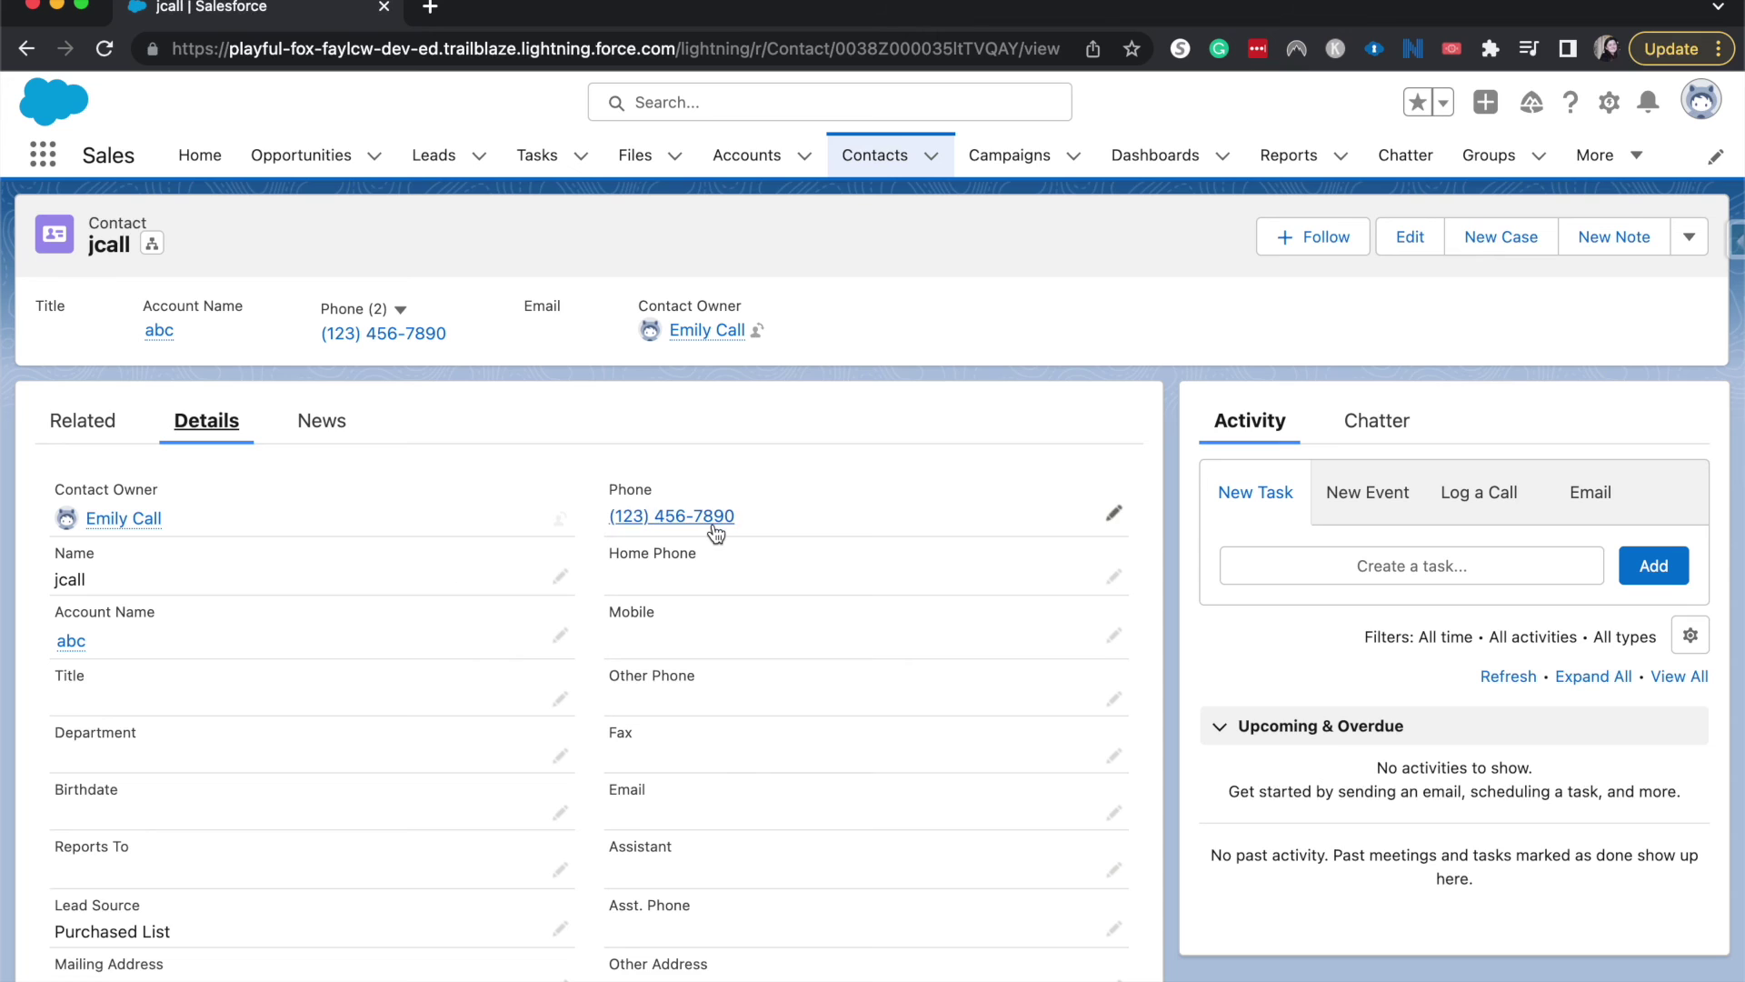
scroll(798, 625, down, 3)
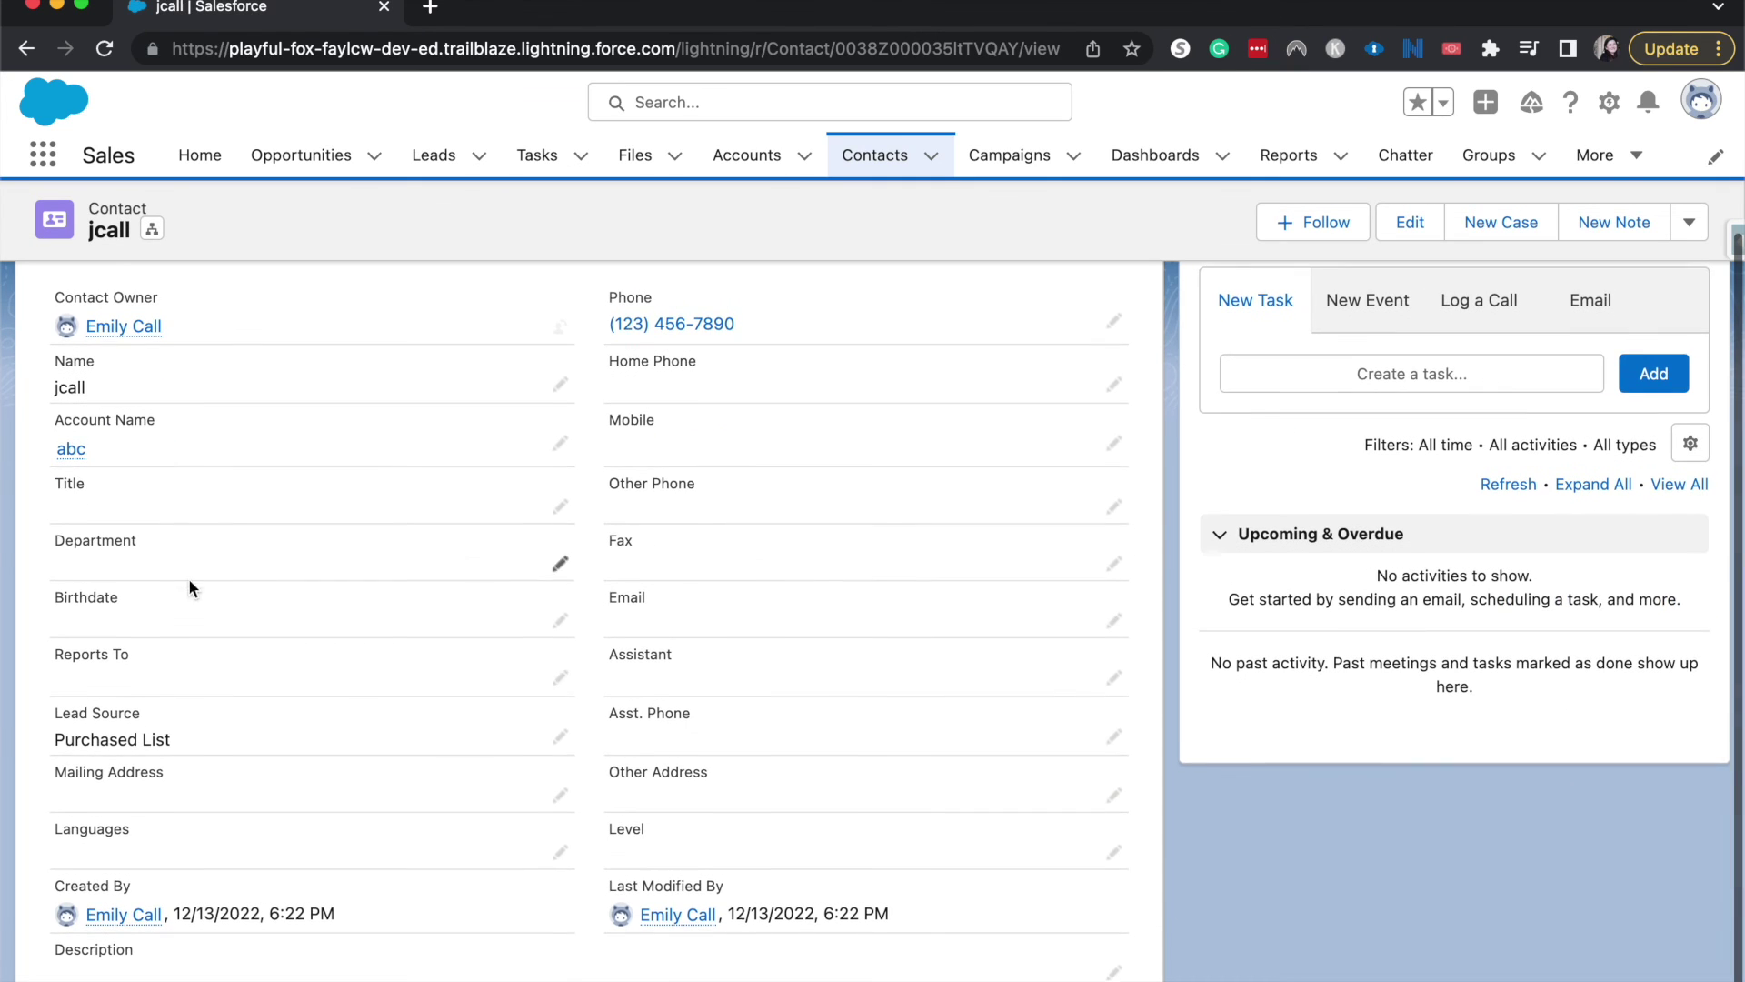
scroll(178, 647, up, 3)
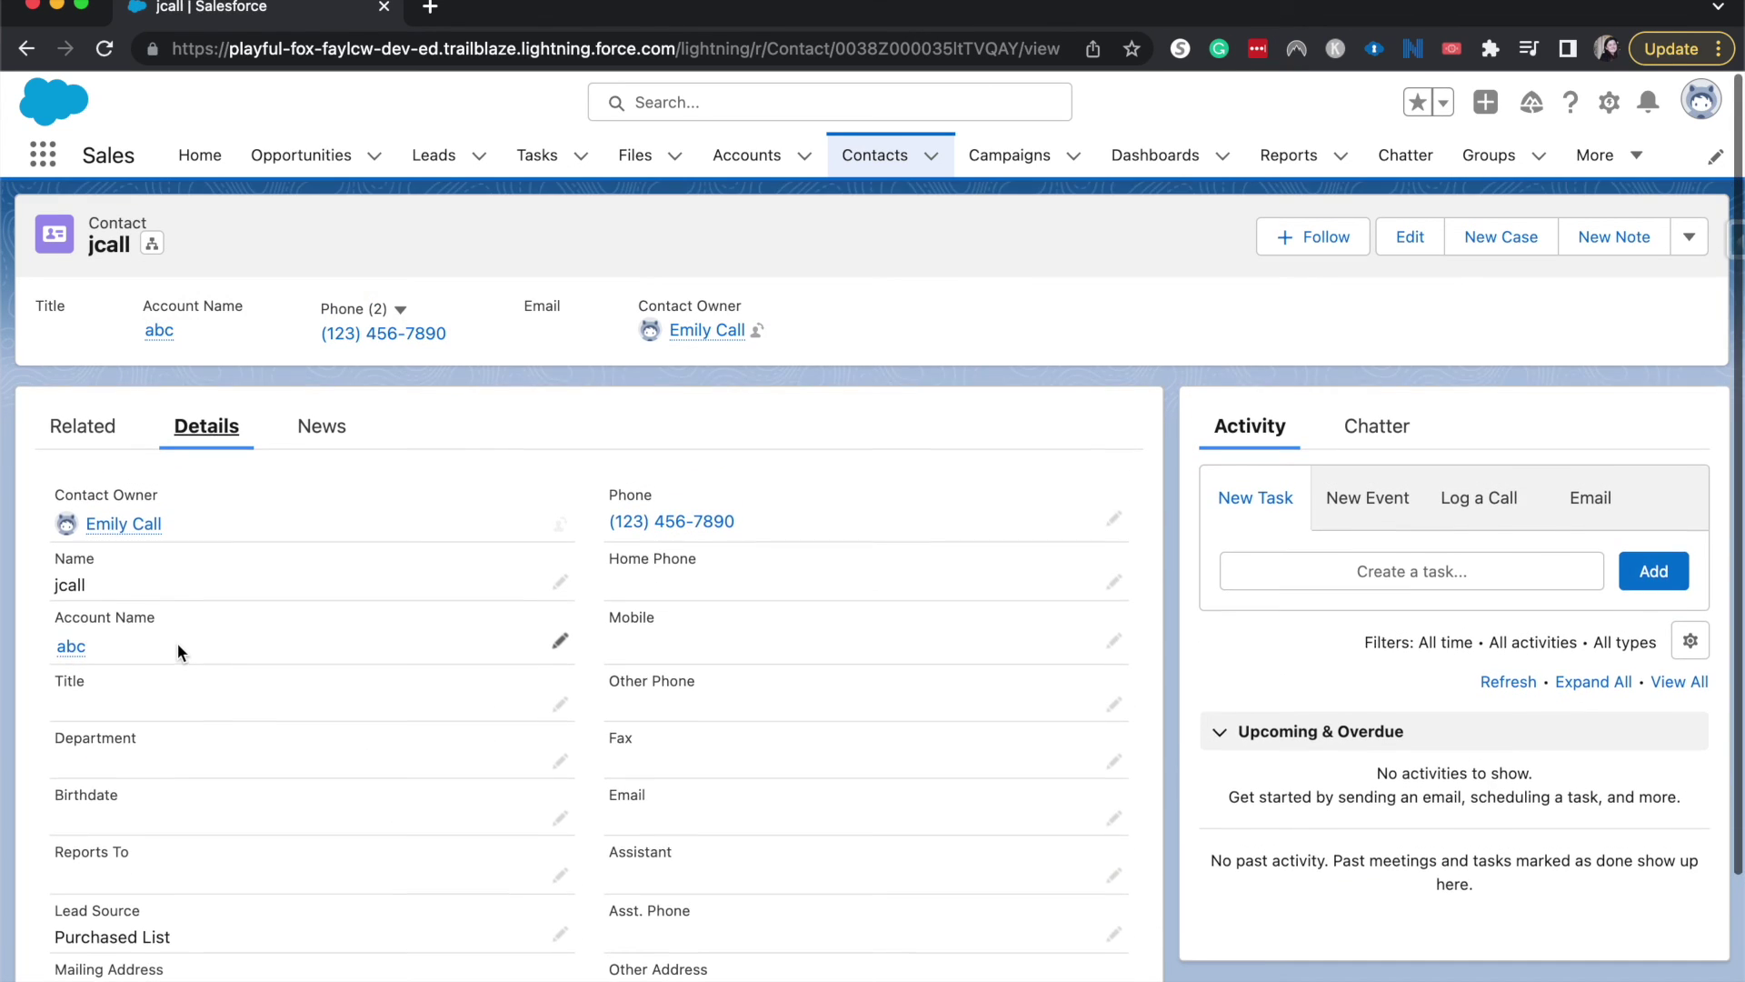